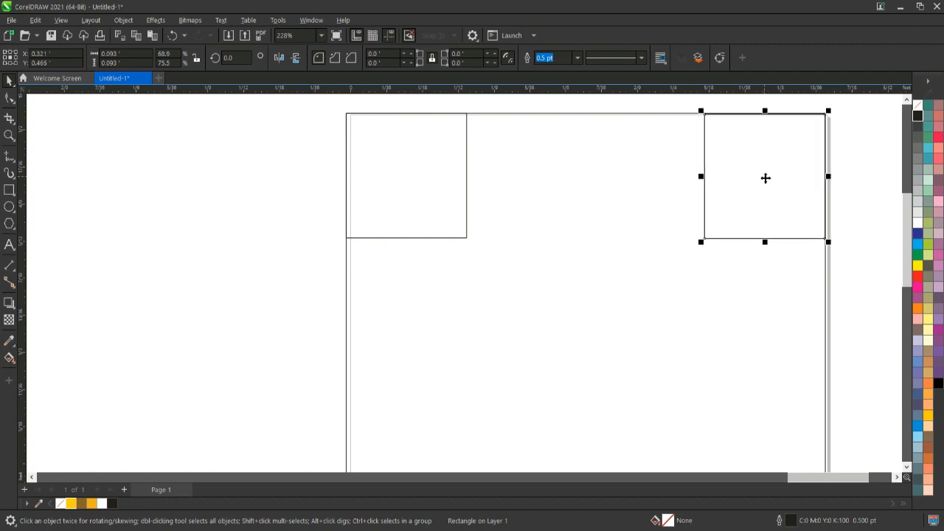
# - Duplicate the square in the page's top-right corner and place the copy directly beside it in the third column
pyautogui.click(897, 478)
pyautogui.click(897, 477)
pyautogui.hotkey('ctrl', 'r')
pyautogui.moveTo(770, 180); pyautogui.dragTo(534, 180)
pyautogui.scroll(2, 537, 163)
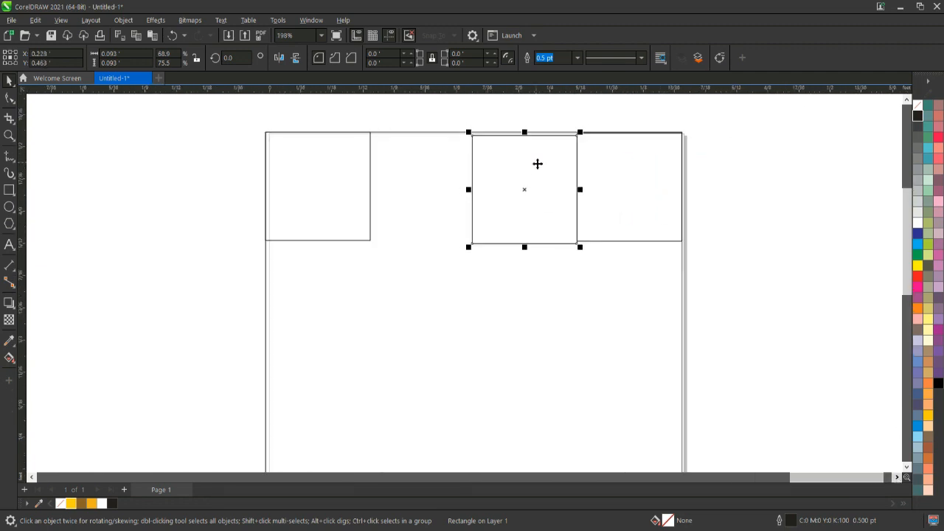
# - Add square copies to the second row's third and fourth columns and to the third row's fourth column
pyautogui.hotkey('ctrl', 'r')
pyautogui.moveTo(421, 187); pyautogui.dragTo(632, 297)
pyautogui.hotkey('ctrl', 'd')
pyautogui.moveTo(735, 407); pyautogui.dragTo(629, 405)
pyautogui.moveTo(621, 458); pyautogui.dragTo(532, 251)
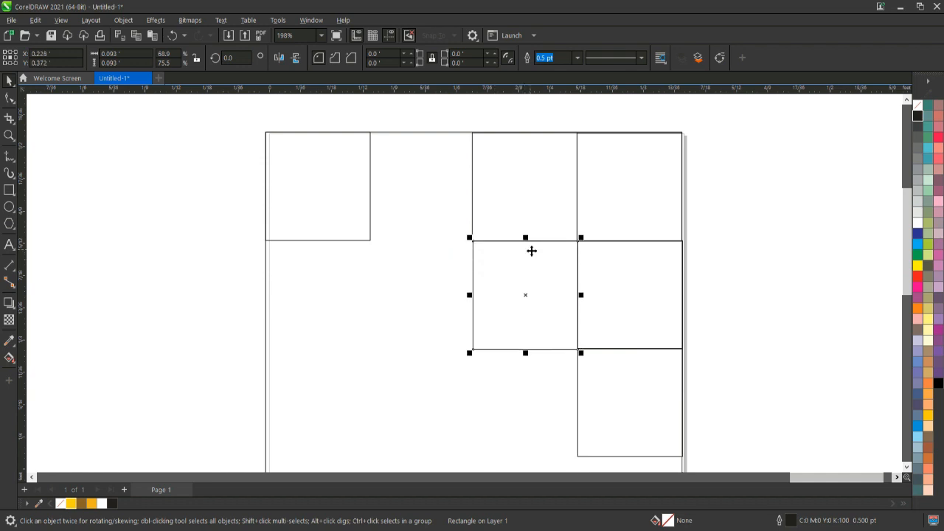
# - Extend the third column of squares down through the third, fourth and fifth rows with duplicates
pyautogui.hotkey('ctrl', 'd')
pyautogui.moveTo(423, 192); pyautogui.dragTo(528, 408)
pyautogui.press('pageup')
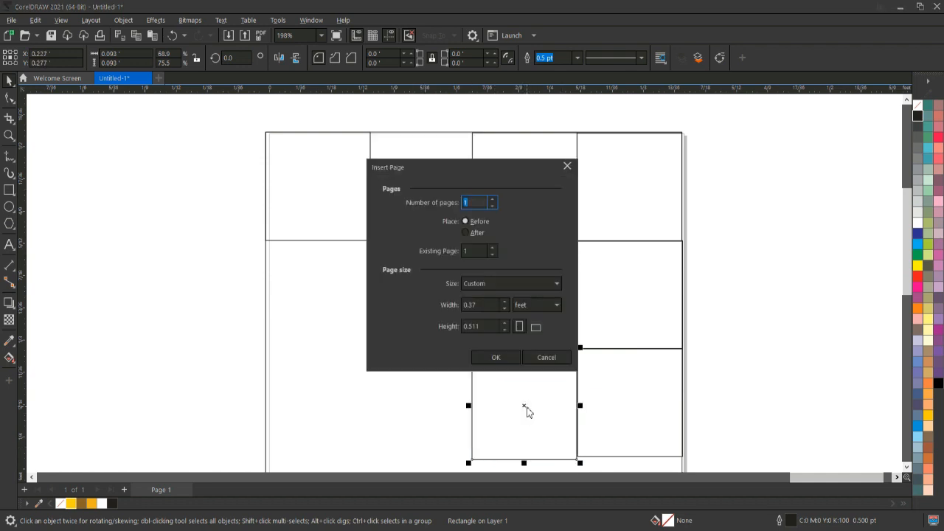
pyautogui.click(565, 361)
pyautogui.hotkey('ctrl', 'd')
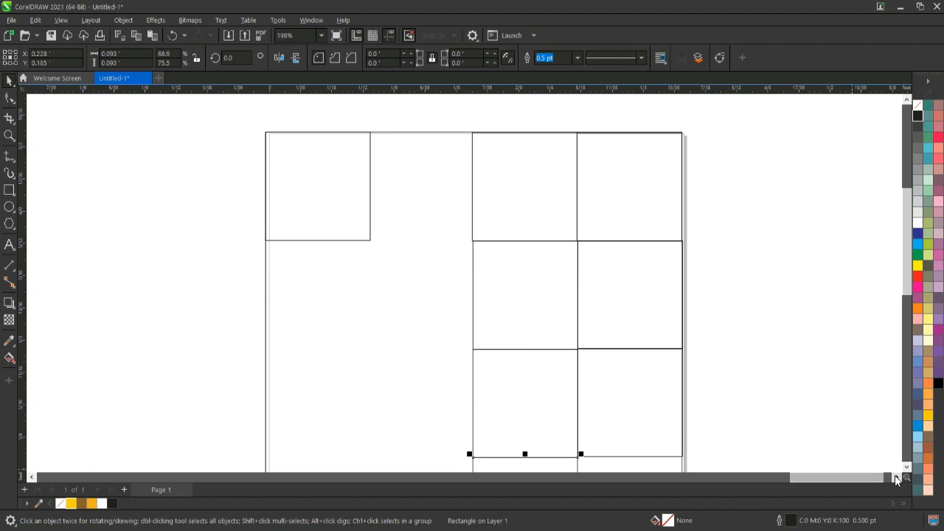
pyautogui.click(907, 468)
pyautogui.hotkey('ctrl', 'd')
# - Shrink the third row's rightmost square to about 0.044 ft and place a copy beside the second row's third-column square
pyautogui.click(657, 192)
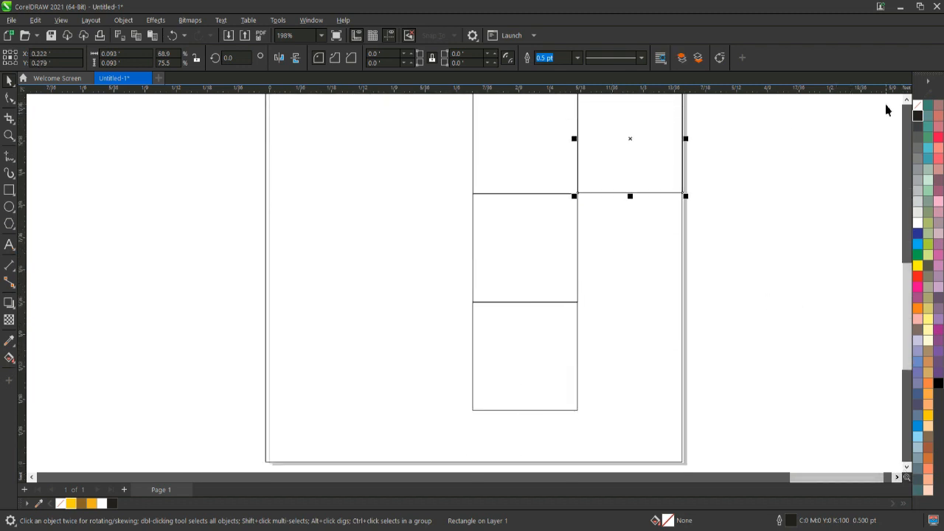
pyautogui.click(907, 99)
pyautogui.moveTo(685, 309); pyautogui.dragTo(628, 286)
pyautogui.hotkey('ctrl', 'd')
pyautogui.moveTo(537, 192); pyautogui.dragTo(487, 158)
pyautogui.scroll(3, 489, 357)
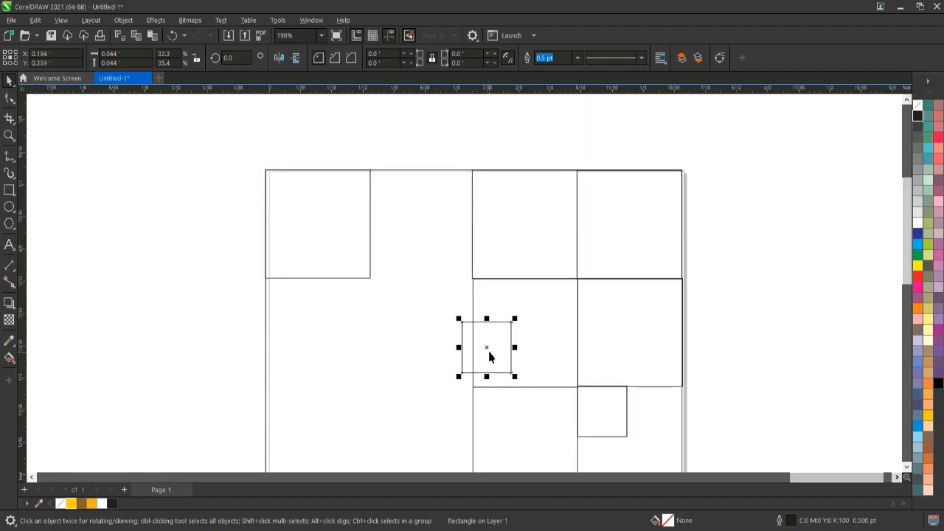
pyautogui.moveTo(446, 313); pyautogui.dragTo(447, 310)
pyautogui.scroll(-2, 448, 311)
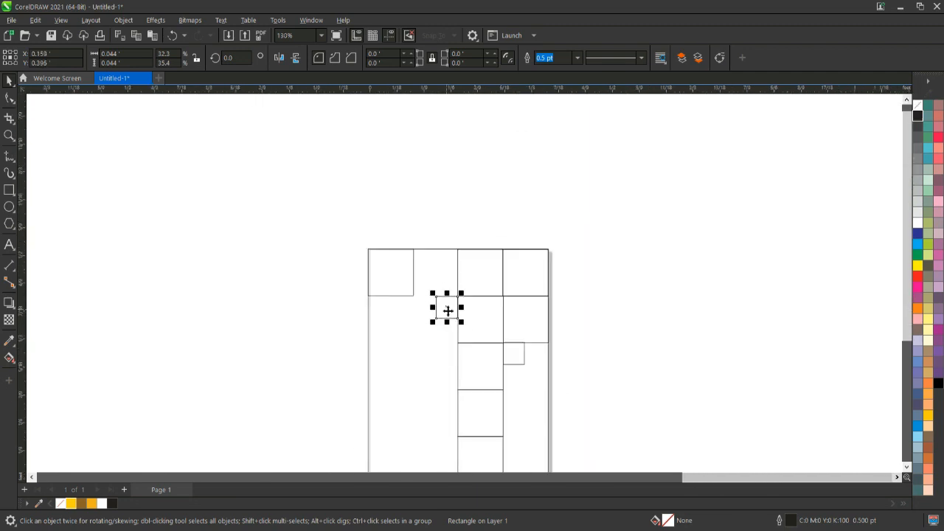
# - Duplicate a large square and place copies in the fourth row's first and second columns
pyautogui.click(599, 391)
pyautogui.click(898, 476)
pyautogui.click(906, 468)
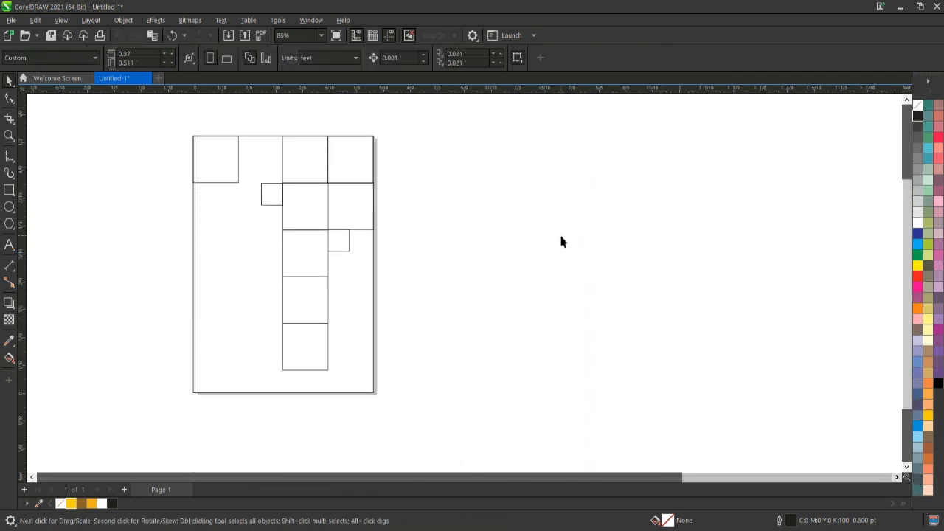
pyautogui.click(324, 183)
pyautogui.click(461, 250)
pyautogui.click(290, 353)
pyautogui.hotkey('ctrl', 'd')
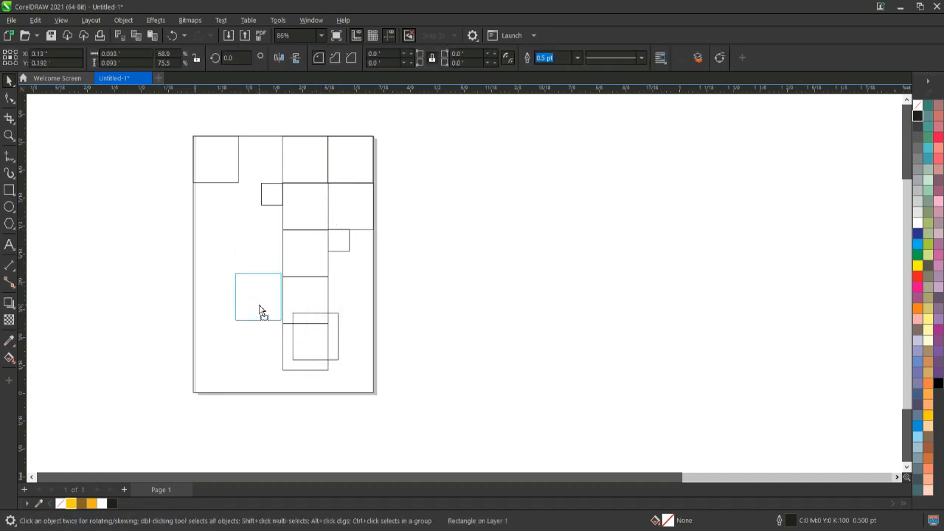
pyautogui.scroll(-1, 389, 306)
pyautogui.moveTo(258, 310); pyautogui.dragTo(296, 356)
pyautogui.hotkey('ctrl', 'd')
# - Select the ten large squares without the two small ones and group them
pyautogui.scroll(4, 296, 356)
pyautogui.click(578, 349)
pyautogui.click(443, 351)
pyautogui.click(586, 354)
pyautogui.scroll(-5, 601, 348)
pyautogui.moveTo(455, 422); pyautogui.dragTo(428, 417)
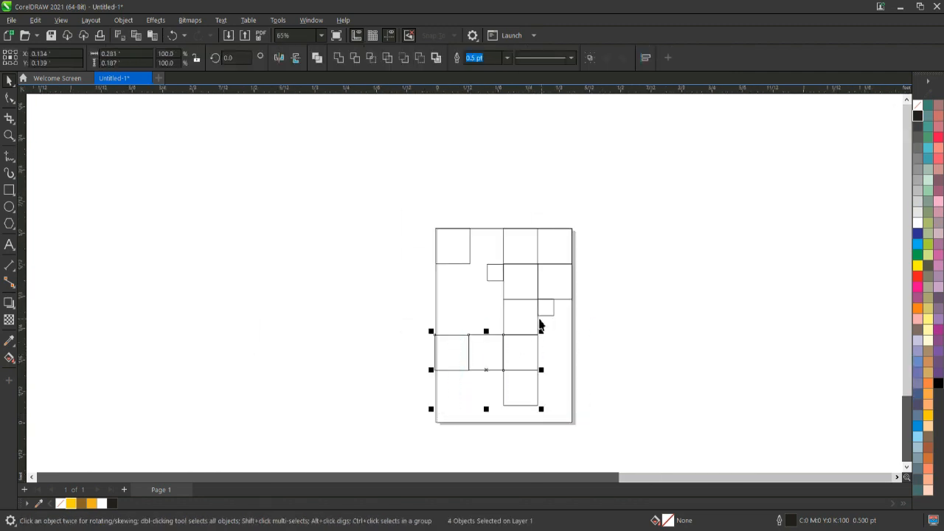
pyautogui.hotkey('ctrl', 'g')
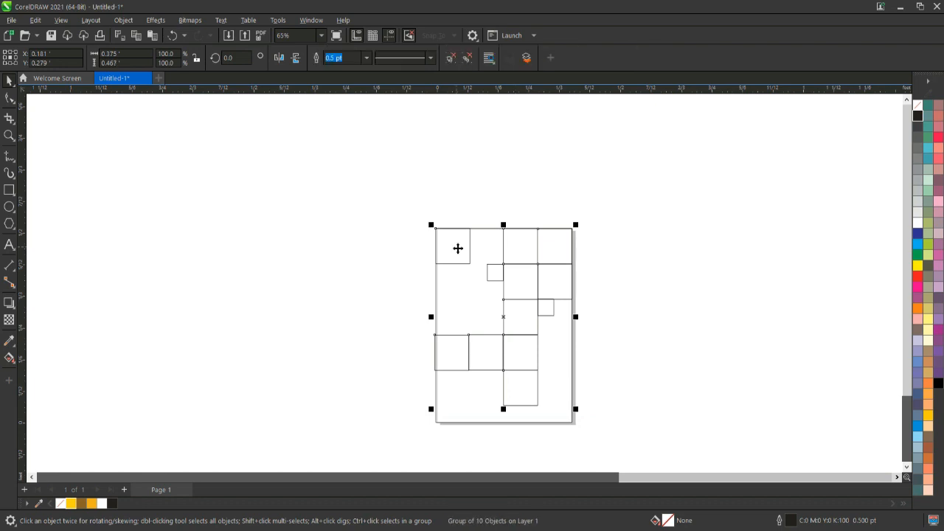
# - Bring the handshake photo beside the page and PowerClip it inside the group of squares
pyautogui.scroll(-3, 364, 254)
pyautogui.moveTo(195, 279); pyautogui.dragTo(499, 266)
pyautogui.scroll(2, 495, 268)
pyautogui.rightClick(548, 282)
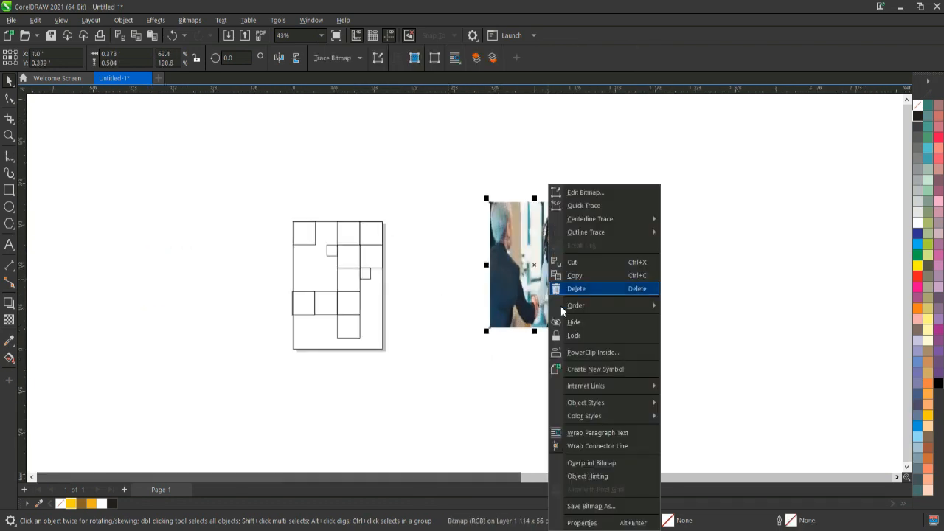
pyautogui.click(437, 305)
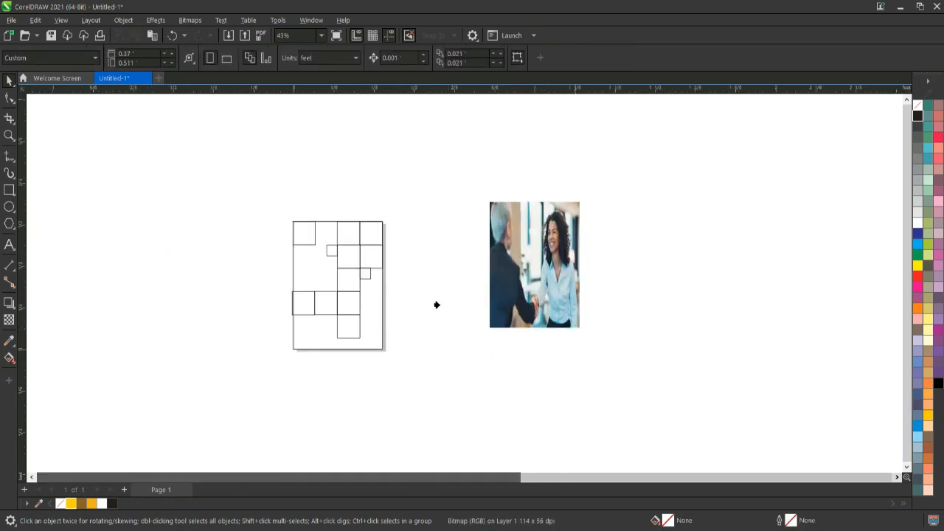
pyautogui.click(352, 268)
# - Edit the PowerClip contents, shift the photo so it covers the squares, and finish editing
pyautogui.click(83, 109)
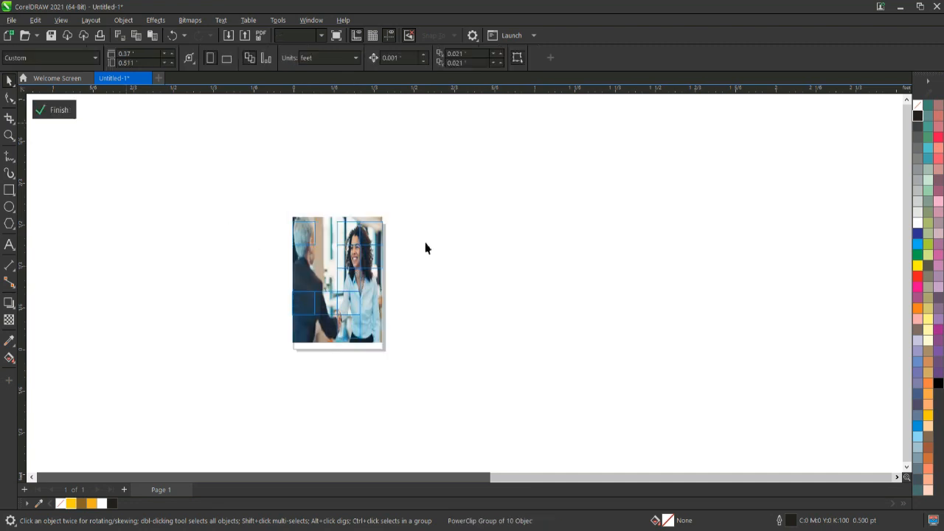
pyautogui.click(373, 295)
pyautogui.press('Left')
pyautogui.press('Left')
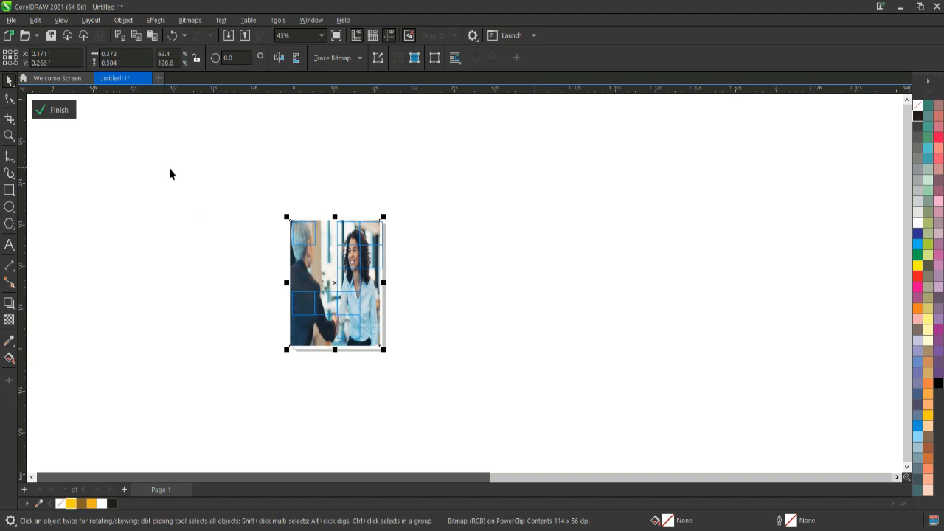
pyautogui.click(65, 110)
pyautogui.click(409, 329)
# - Fill the two small squares with the yellow C0 M18 Y96 K0
pyautogui.click(332, 251)
pyautogui.click(72, 504)
pyautogui.click(361, 276)
pyautogui.click(405, 328)
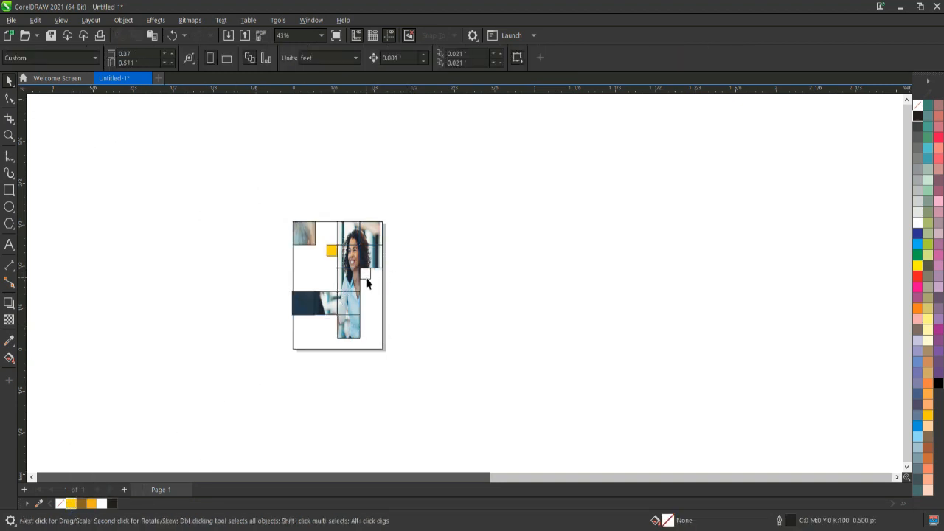
pyautogui.click(366, 279)
# - Ungroup all of the photo-filled squares so each one can be selected separately
pyautogui.click(347, 315)
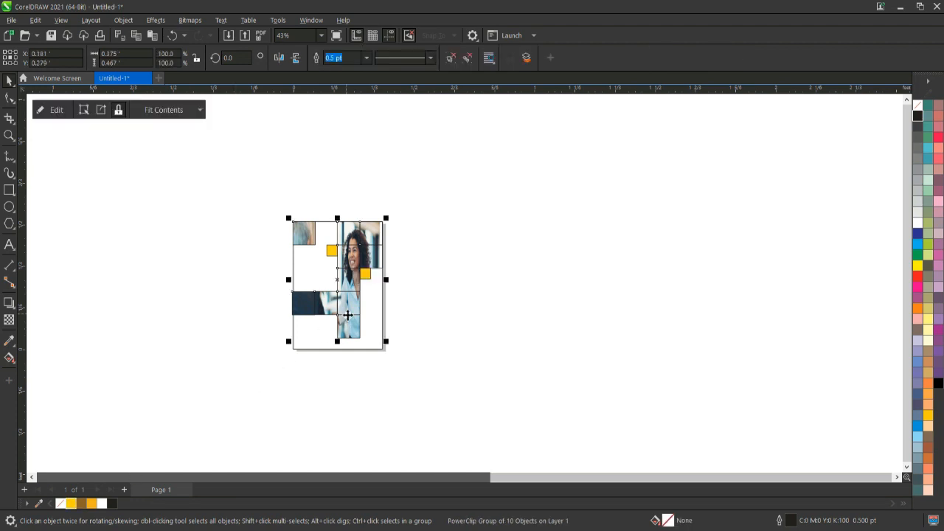
pyautogui.click(467, 57)
pyautogui.click(444, 248)
pyautogui.click(371, 237)
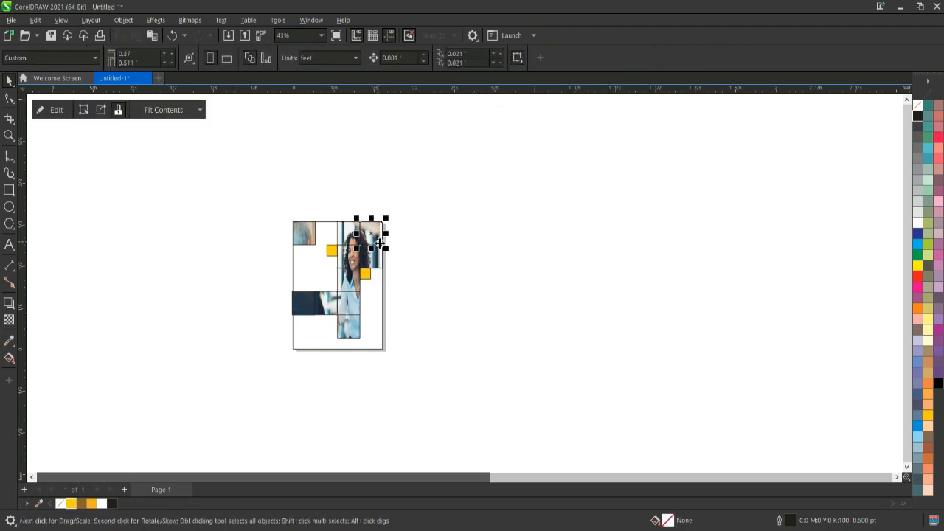
pyautogui.click(435, 247)
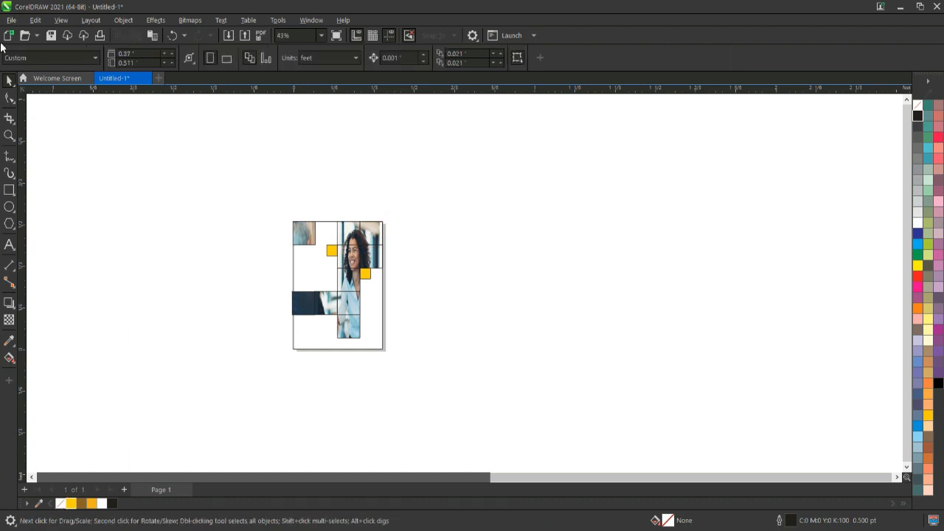
# - Draw a rectangle about 0.29 by 0.241 ft outside the page and fill it with yellow C0 M18 Y96 K0
pyautogui.click(9, 190)
pyautogui.moveTo(450, 168); pyautogui.dragTo(526, 235)
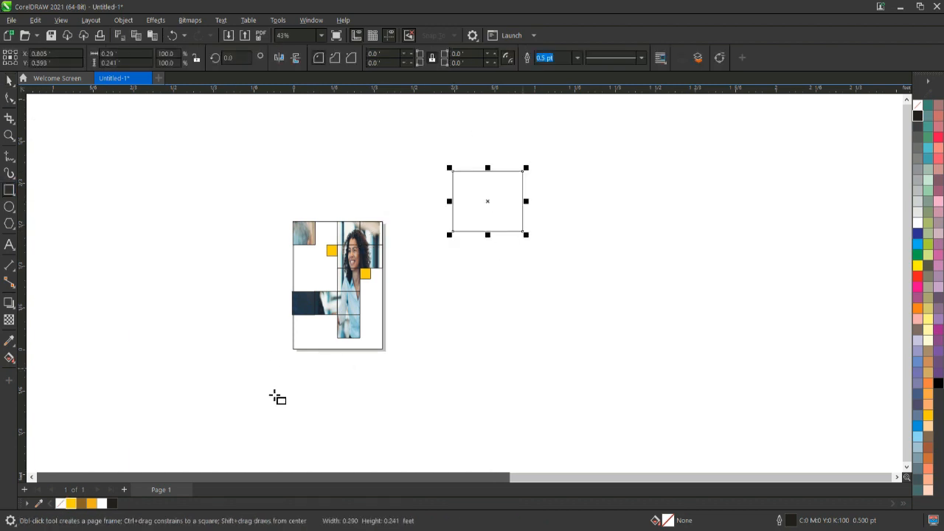
pyautogui.click(71, 504)
pyautogui.press('space')
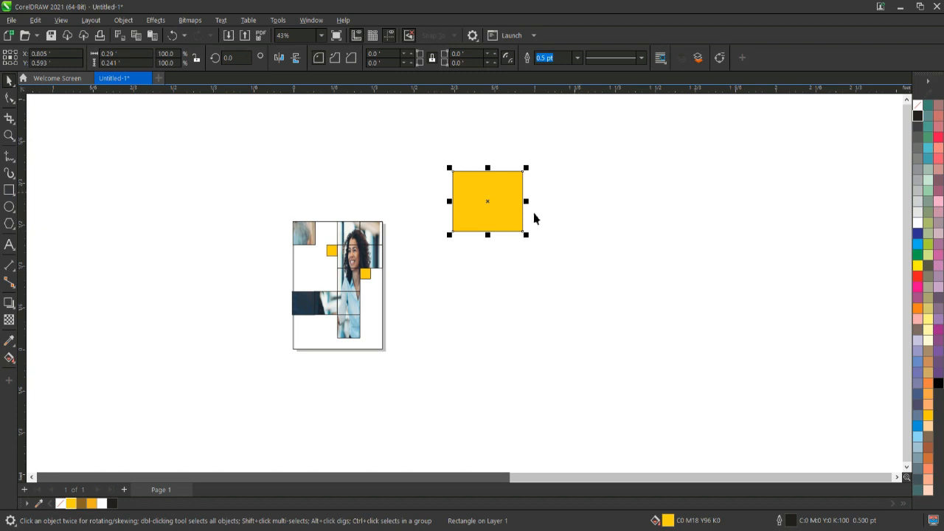
# - Apply a uniform transparency to the yellow rectangle outside the page
pyautogui.click(9, 320)
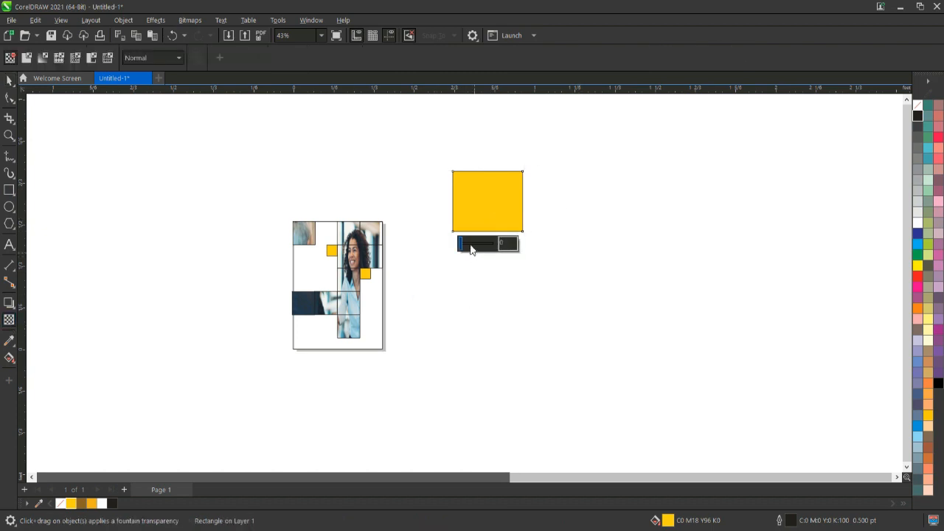
pyautogui.moveTo(469, 246); pyautogui.dragTo(470, 247)
pyautogui.click(9, 83)
# - Make five duplicates of the transparent yellow rectangle
pyautogui.hotkey('ctrl', 'd')
pyautogui.hotkey('ctrl', 'd')
pyautogui.hotkey('ctrl', 'd')
pyautogui.hotkey('ctrl', 'd')
pyautogui.hotkey('ctrl', 'd')
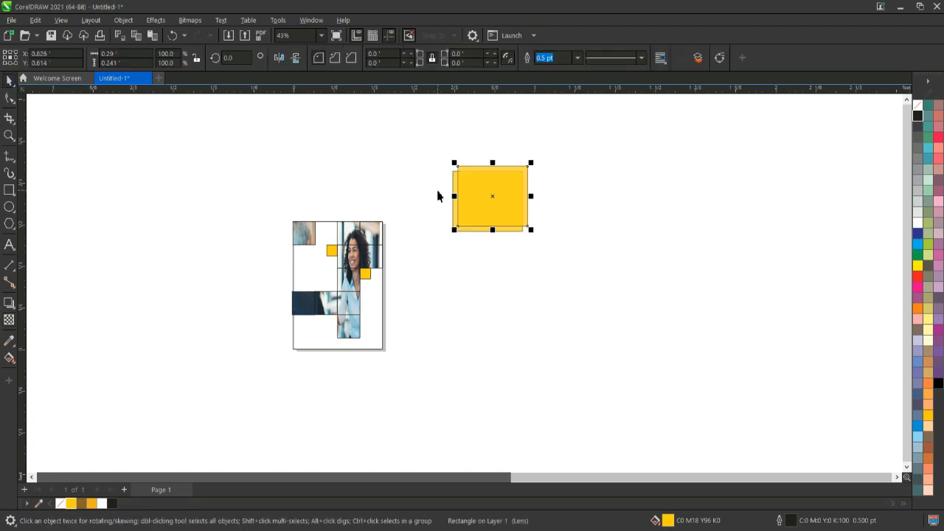
# - PowerClip one transparent yellow rectangle inside the top-left square and another inside the top-right square
pyautogui.rightClick(517, 177)
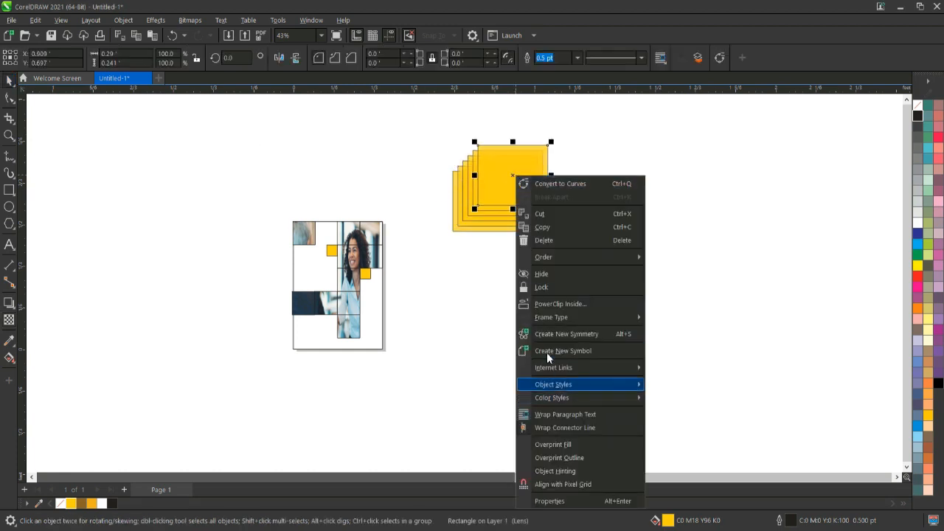
pyautogui.click(531, 304)
pyautogui.click(304, 244)
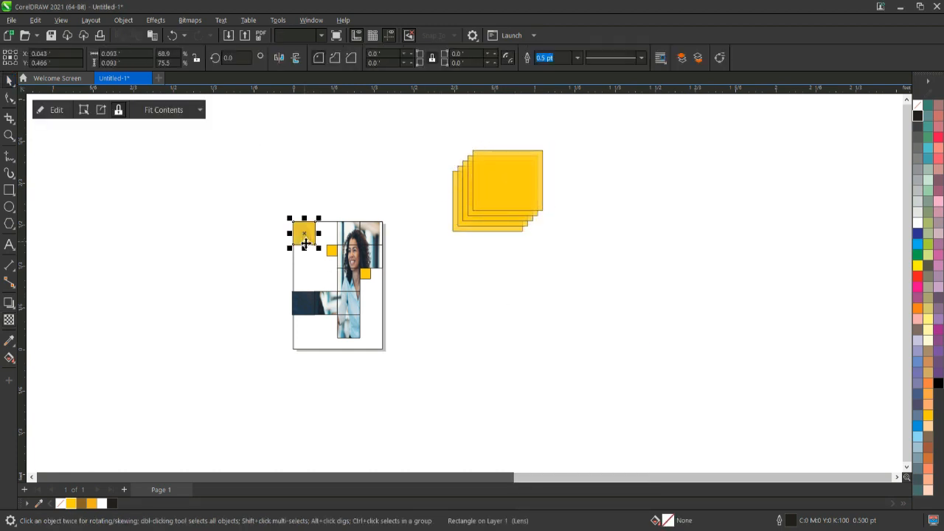
pyautogui.rightClick(510, 192)
pyautogui.click(532, 301)
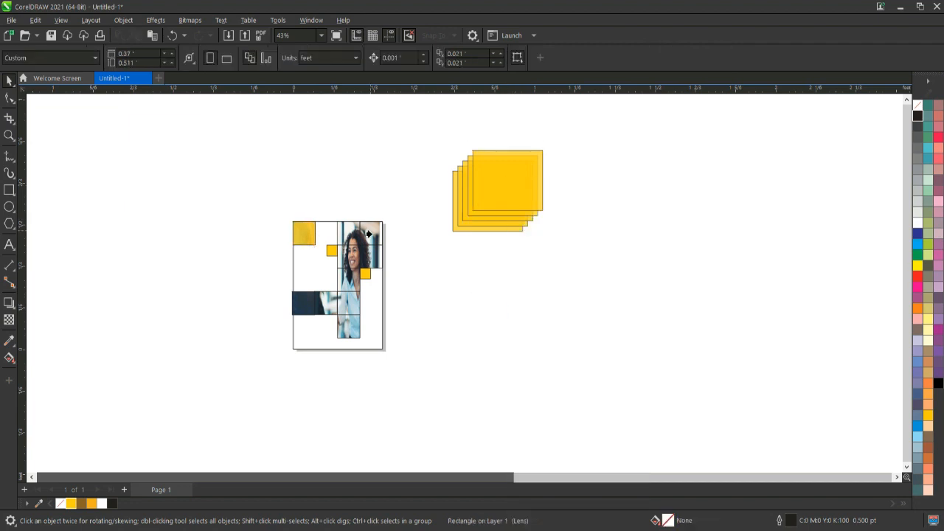
pyautogui.click(371, 234)
# - PowerClip transparent yellow rectangles inside the lowest square of the third column and the fourth row's leftmost square
pyautogui.rightClick(509, 186)
pyautogui.click(532, 306)
pyautogui.click(347, 329)
pyautogui.rightClick(486, 206)
pyautogui.click(531, 304)
pyautogui.click(303, 303)
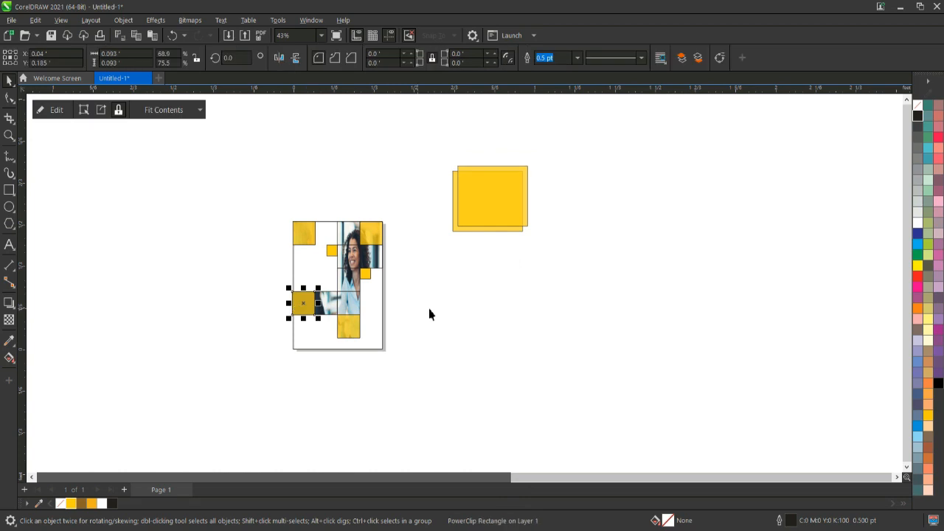
# - Set the outline color of the mosaic squares to white
pyautogui.moveTo(285, 350); pyautogui.dragTo(279, 361)
pyautogui.rightClick(918, 223)
pyautogui.click(906, 232)
pyautogui.scroll(2, 319, 291)
# - Set the outline of the page-sized background rectangle to black
pyautogui.click(321, 261)
pyautogui.click(459, 333)
pyautogui.click(414, 349)
pyautogui.rightClick(917, 117)
pyautogui.click(891, 124)
pyautogui.click(783, 232)
pyautogui.scroll(1, 445, 293)
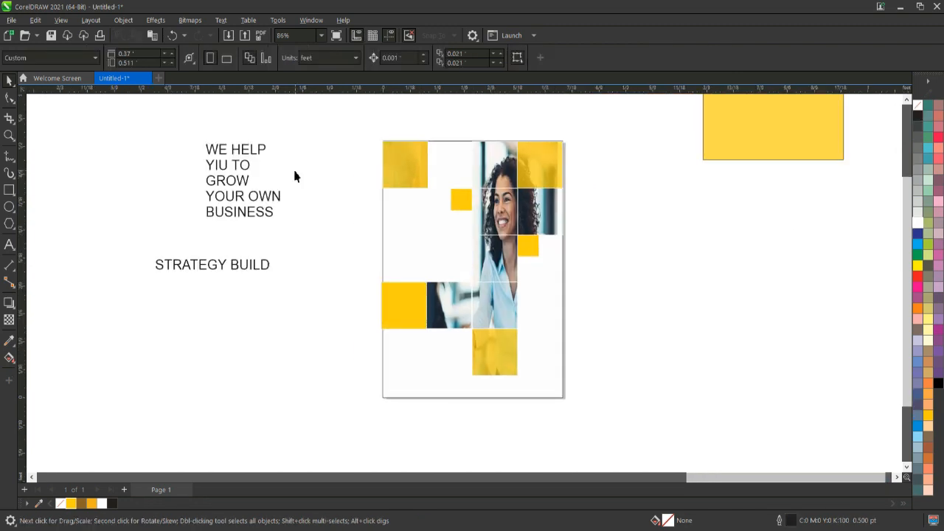
# - Move the "WE HELP YIU TO GROW YOUR OWN BUSINESS" text into the page's white area and scale it down to fit
pyautogui.moveTo(233, 180); pyautogui.dragTo(414, 231)
pyautogui.moveTo(464, 270); pyautogui.dragTo(450, 257)
pyautogui.moveTo(414, 231); pyautogui.dragTo(419, 241)
pyautogui.click(360, 244)
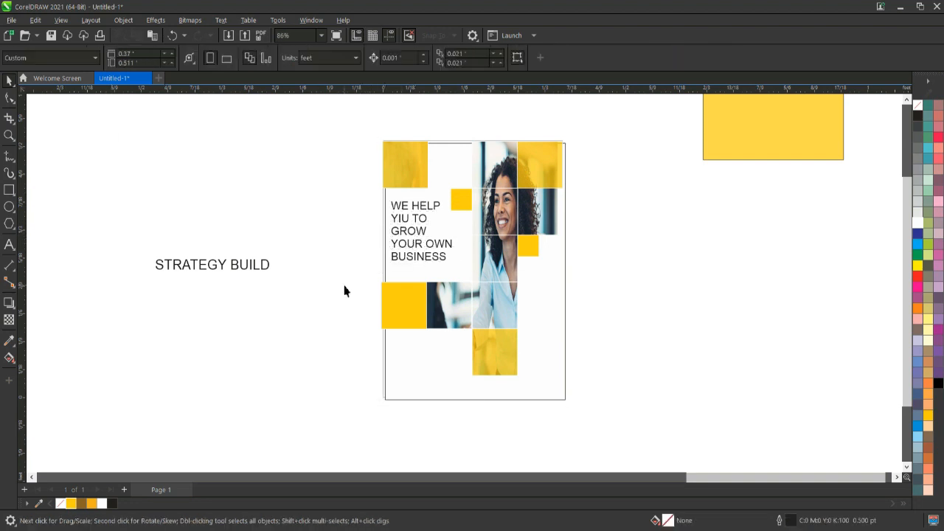
# - Make the headline lines "WE HELP", "GROW" and "BUSINESS" bold
pyautogui.click(411, 242)
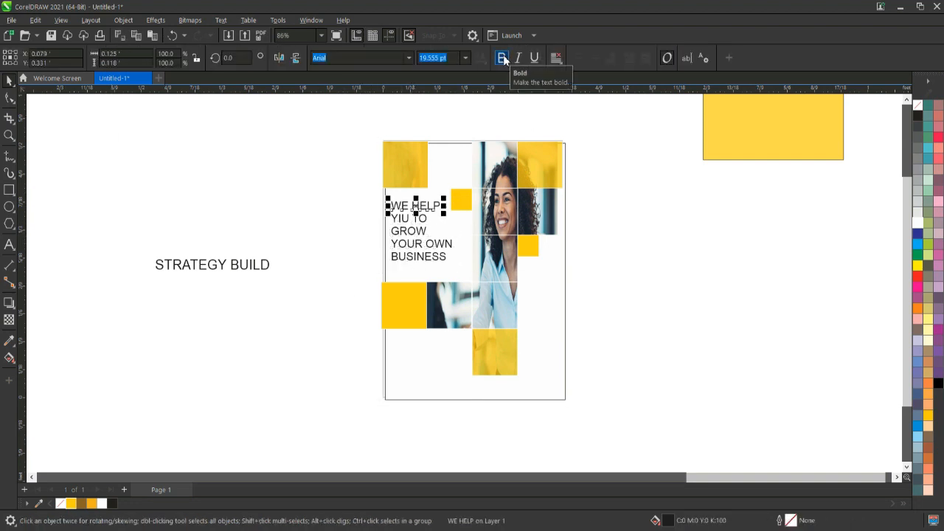
pyautogui.click(411, 233)
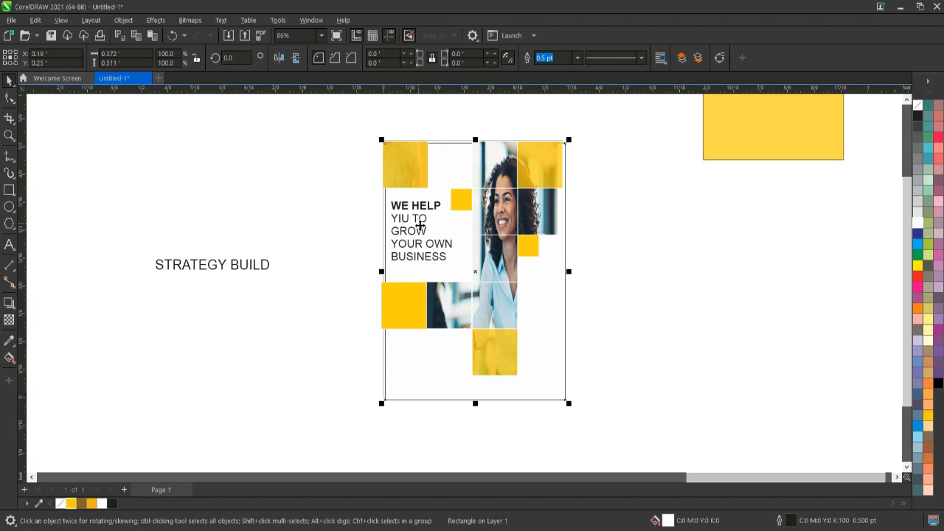
pyautogui.click(411, 231)
pyautogui.click(408, 264)
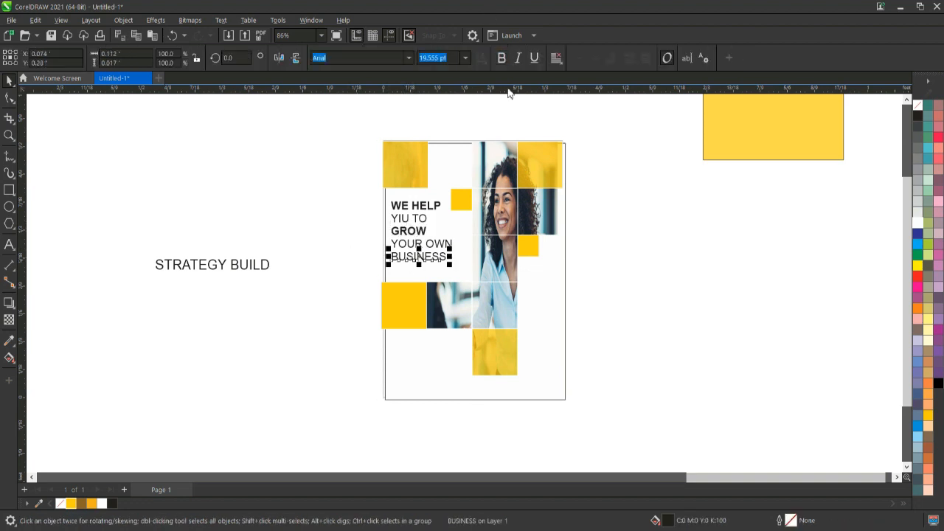
# - Stretch the five headline lines vertically to 22.306 pt and tighten the spacing between the lines
pyautogui.moveTo(363, 187); pyautogui.dragTo(429, 277)
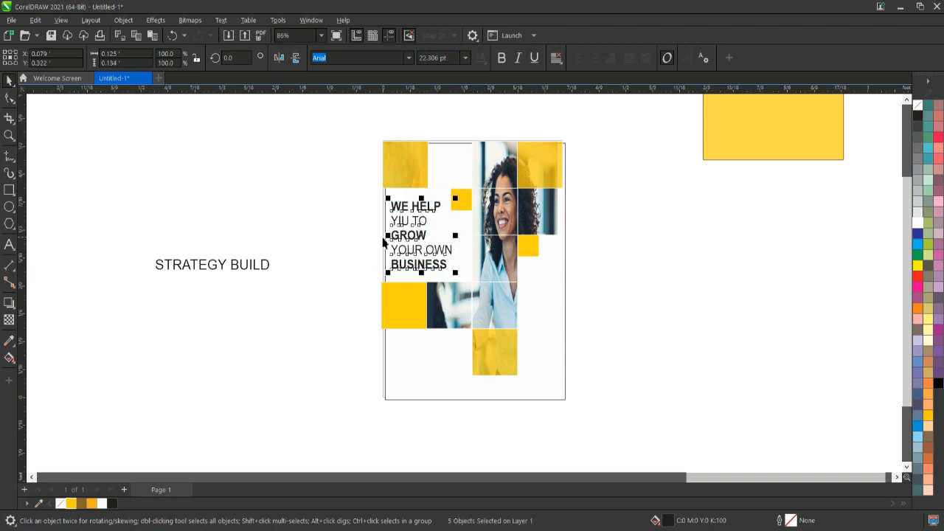
pyautogui.click(335, 272)
pyautogui.click(417, 216)
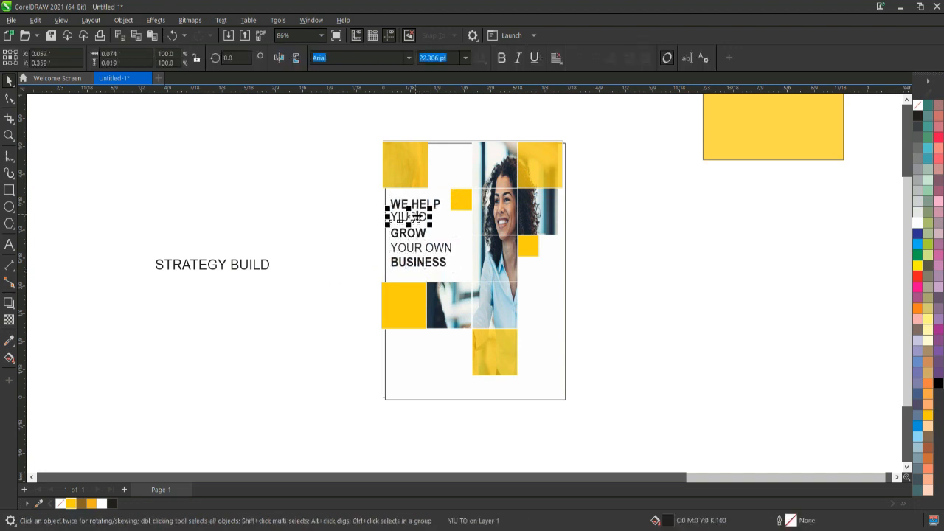
pyautogui.click(408, 235)
pyautogui.click(376, 423)
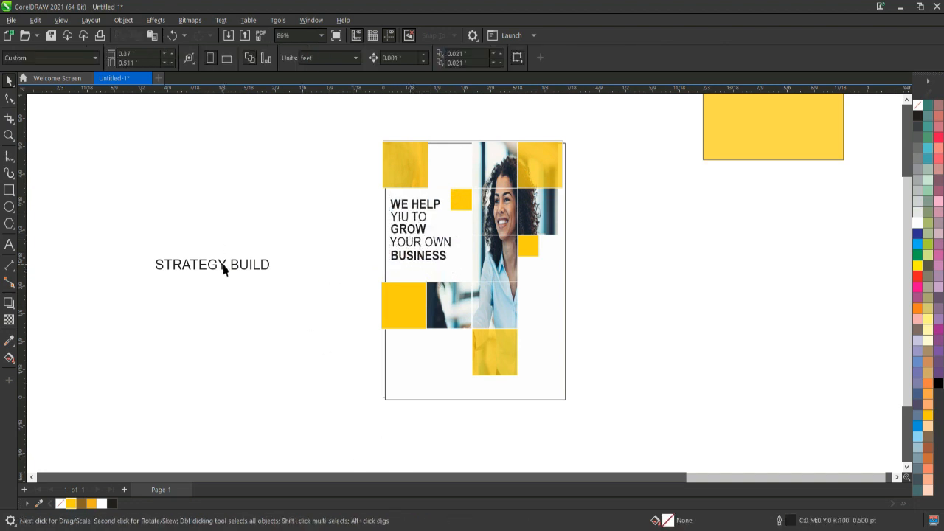
# - Place the STRATEGY BUILD text below the large yellow square as bold yellow text at 12.435 pt
pyautogui.moveTo(223, 269); pyautogui.dragTo(420, 347)
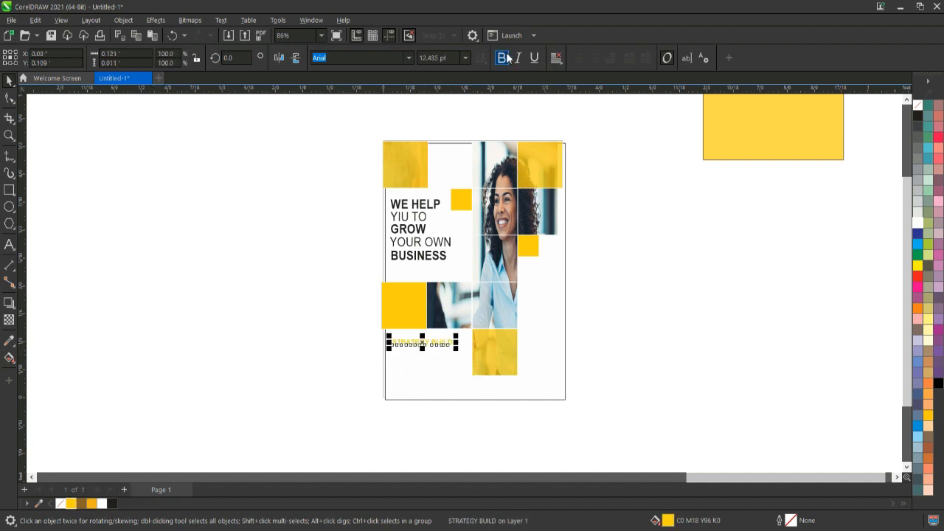
pyautogui.click(289, 349)
# - Switch to Chrome and open the lipsum.com Lorem Ipsum site from the search results
pyautogui.press('super')
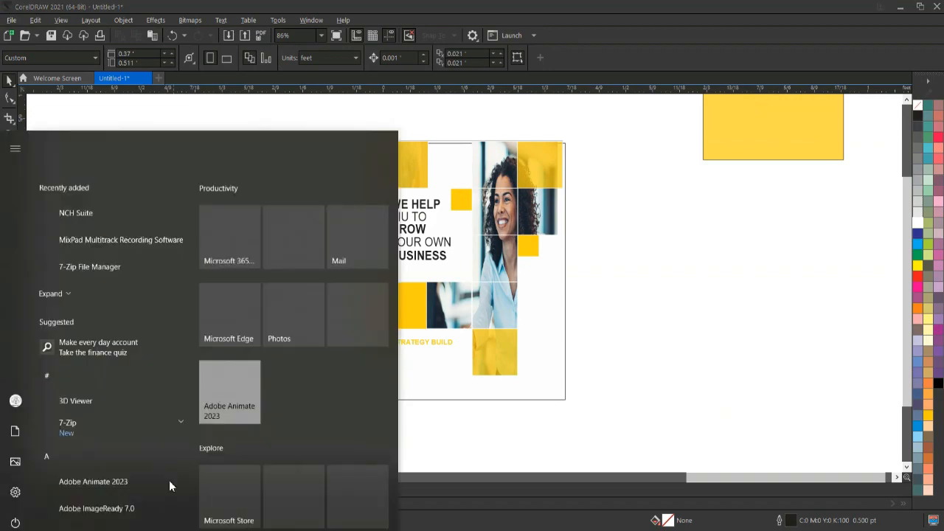
pyautogui.click(169, 528)
pyautogui.click(421, 249)
pyautogui.click(411, 298)
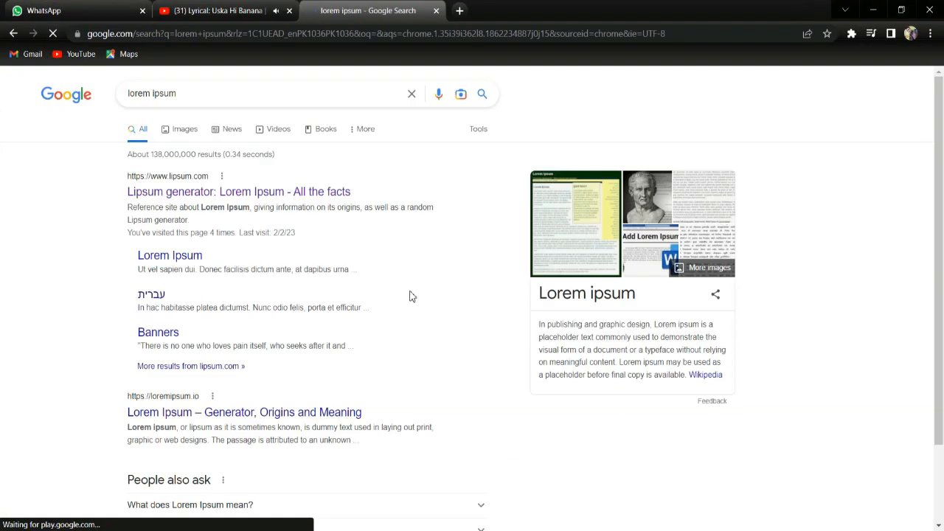
pyautogui.click(234, 188)
# - Copy the standard Lorem Ipsum passage used since the 1500s
pyautogui.scroll(-5, 372, 255)
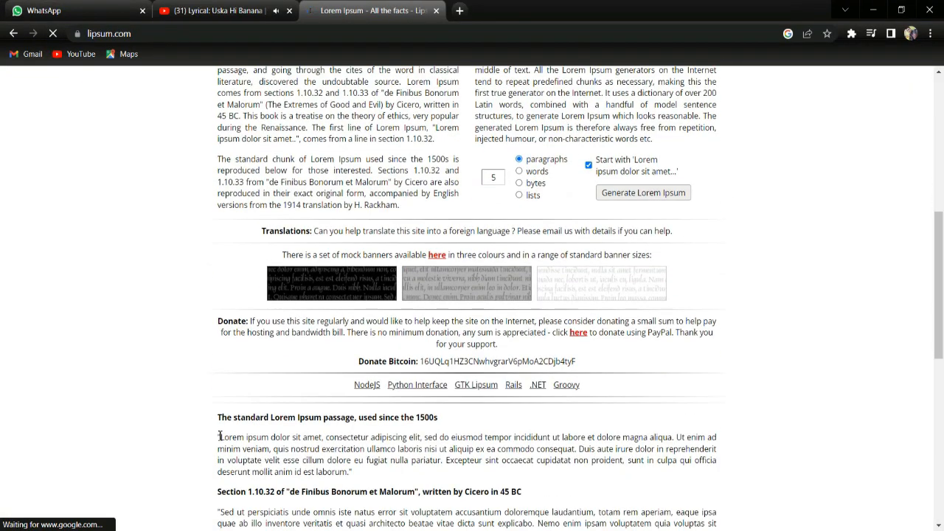
pyautogui.moveTo(218, 438); pyautogui.dragTo(351, 473)
pyautogui.rightClick(335, 347)
pyautogui.click(374, 357)
# - Switch back to CorelDRAW, paste the Lorem Ipsum passage beside the page and scale its text frame down
pyautogui.press('super')
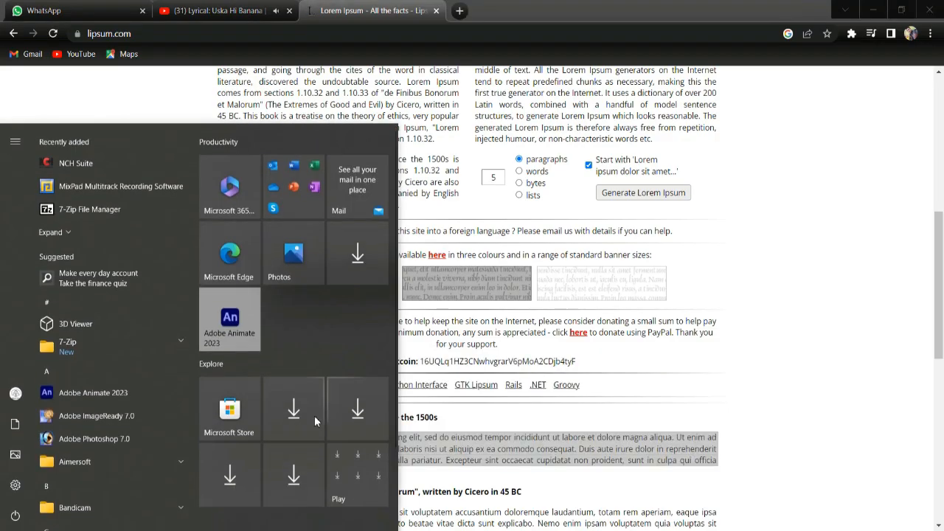
pyautogui.click(252, 529)
pyautogui.rightClick(290, 308)
pyautogui.click(324, 400)
pyautogui.moveTo(563, 303); pyautogui.dragTo(349, 332)
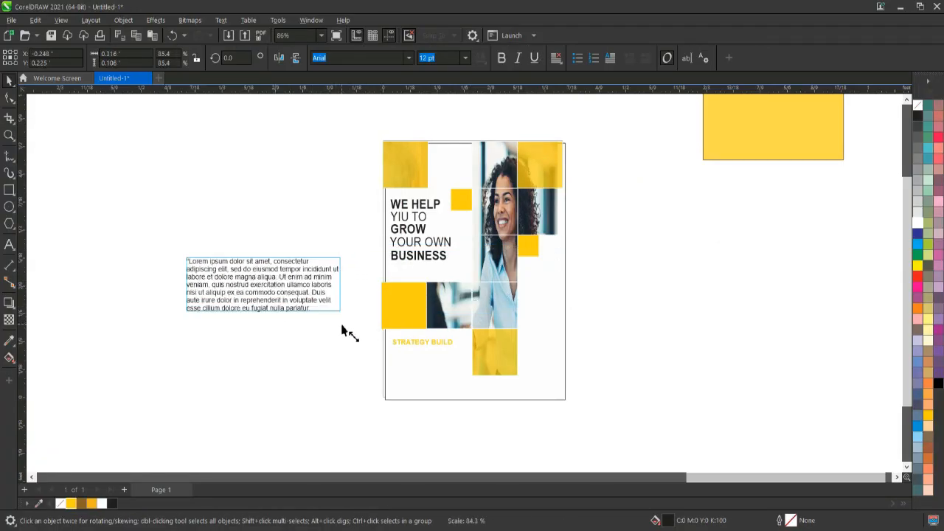
# - Move the Lorem Ipsum paragraph under the STRATEGY BUILD heading, scale it to fit the column and shift the heading down closer to it
pyautogui.click(262, 286)
pyautogui.click(381, 350)
pyautogui.moveTo(263, 286); pyautogui.dragTo(436, 383)
pyautogui.moveTo(499, 402); pyautogui.dragTo(438, 380)
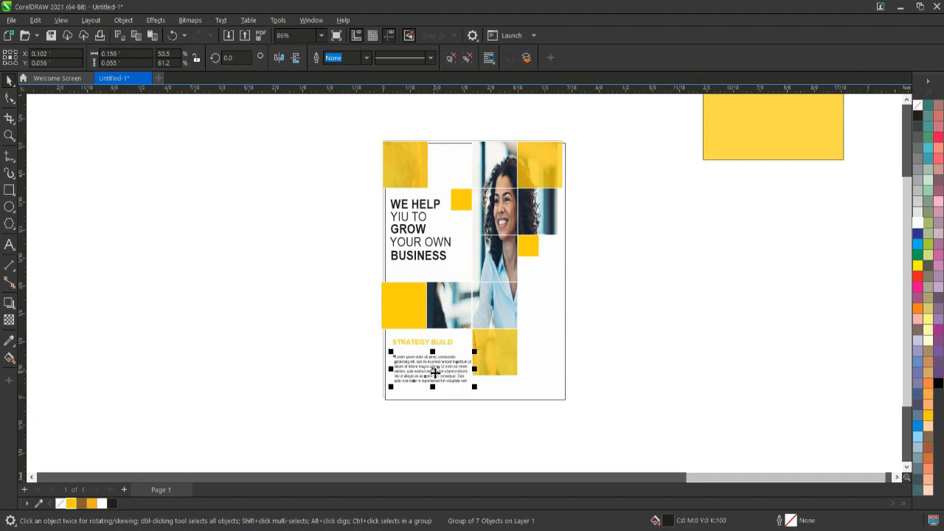
pyautogui.click(433, 344)
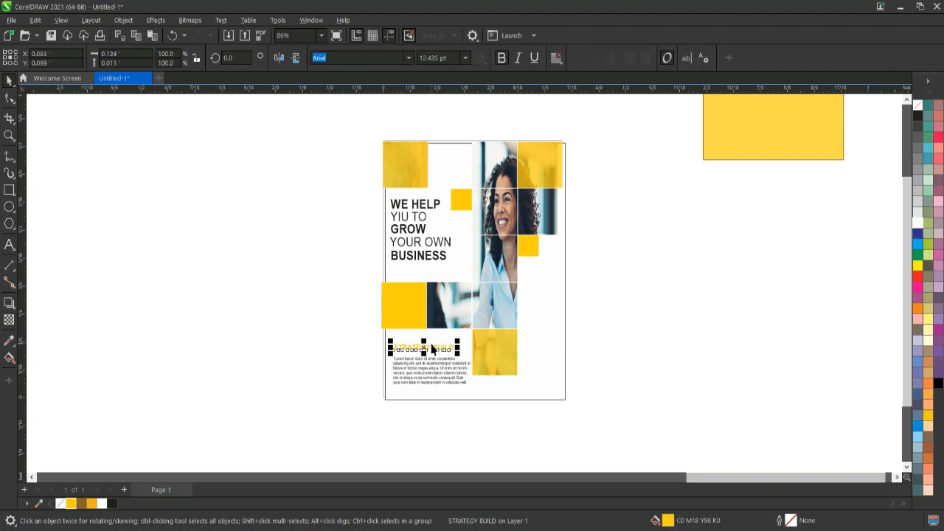
pyautogui.click(304, 425)
# - Draw a rectangle about 0.122 by 0.054 ft over the page's lower-right corner and fill it with yellow C0 M18 Y96 K0
pyautogui.click(9, 190)
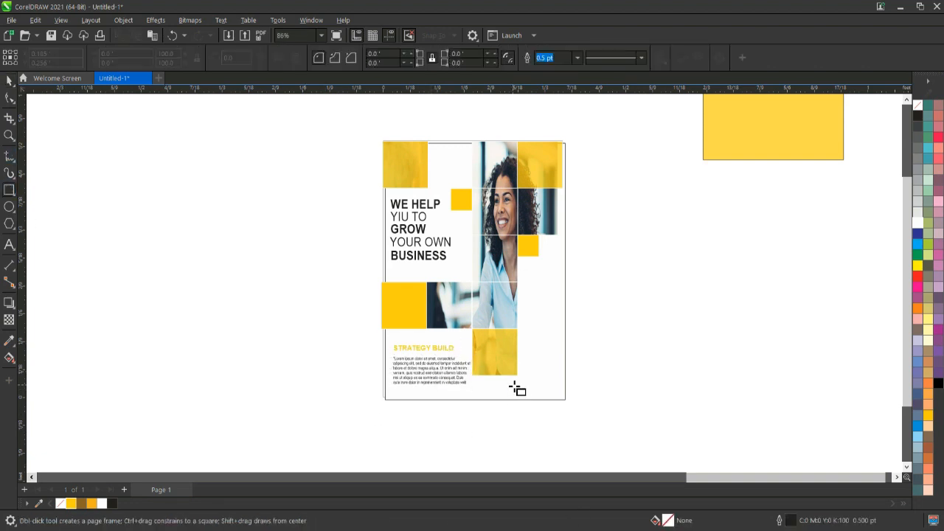
pyautogui.moveTo(511, 380); pyautogui.dragTo(572, 408)
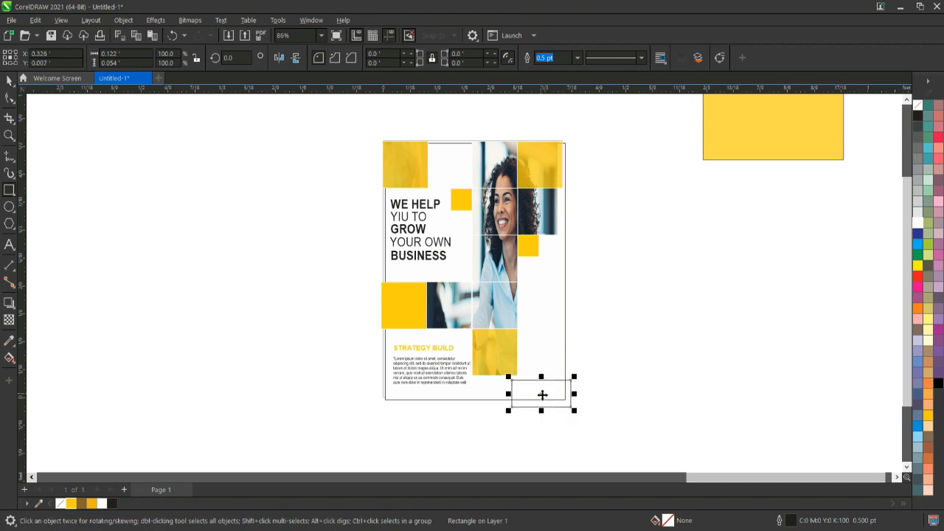
pyautogui.moveTo(556, 399); pyautogui.dragTo(553, 394)
pyautogui.click(12, 83)
pyautogui.click(81, 456)
pyautogui.click(71, 505)
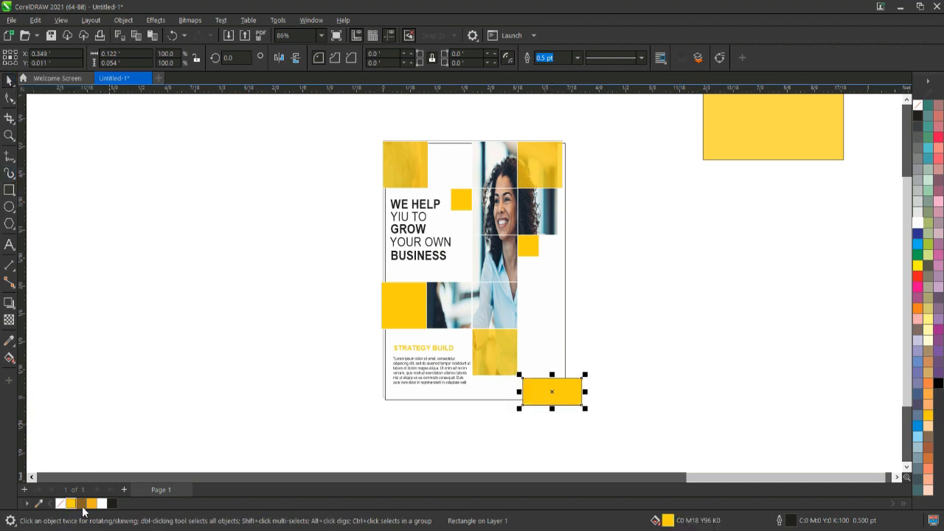
# - PowerClip the yellow corner rectangle inside the page-sized background rectangle
pyautogui.rightClick(565, 398)
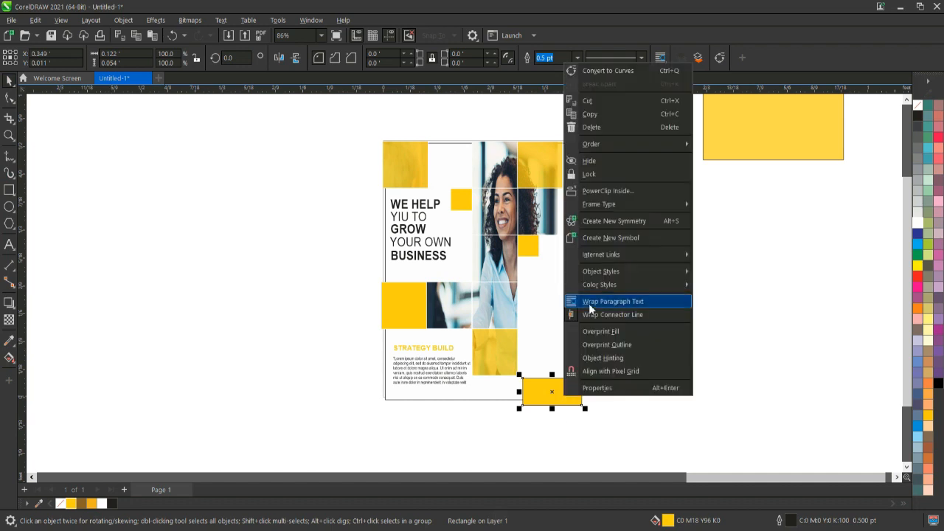
pyautogui.click(606, 192)
pyautogui.click(546, 347)
# - Edit the background's PowerClip contents and remove the outline from the yellow corner rectangle
pyautogui.doubleClick(562, 387)
pyautogui.rightClick(555, 385)
pyautogui.click(559, 396)
pyautogui.click(559, 399)
pyautogui.rightClick(918, 106)
pyautogui.click(912, 113)
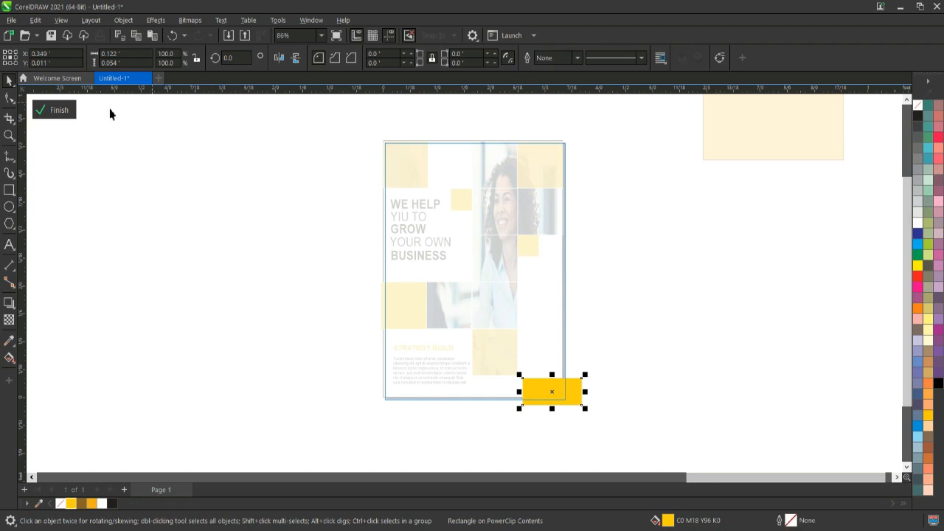
pyautogui.click(59, 108)
# - Paste another copy of the Lorem Ipsum passage beside the page and reduce its text frame to a short paragraph
pyautogui.click(660, 342)
pyautogui.scroll(-1, 440, 278)
pyautogui.rightClick(259, 295)
pyautogui.click(284, 385)
pyautogui.moveTo(451, 275); pyautogui.dragTo(270, 159)
pyautogui.rightClick(270, 158)
pyautogui.scroll(1, 426, 313)
# - Place a small copy of the short paragraph in the page's right column, above the yellow corner rectangle, and narrow it to fit
pyautogui.moveTo(308, 346); pyautogui.dragTo(331, 343)
pyautogui.moveTo(359, 382); pyautogui.dragTo(547, 320)
pyautogui.moveTo(574, 320); pyautogui.dragTo(566, 320)
pyautogui.click(586, 314)
# - Place another copy of the short Lorem Ipsum paragraph in the right column, above the existing one, scaled to the column width
pyautogui.moveTo(233, 112); pyautogui.dragTo(186, 266)
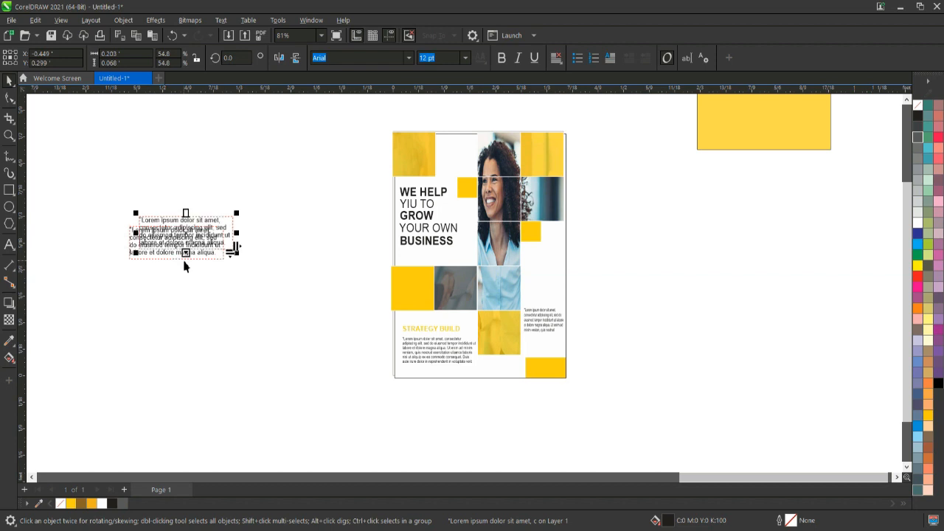
pyautogui.moveTo(192, 229); pyautogui.dragTo(203, 171)
pyautogui.click(200, 238)
pyautogui.moveTo(202, 238); pyautogui.dragTo(567, 287)
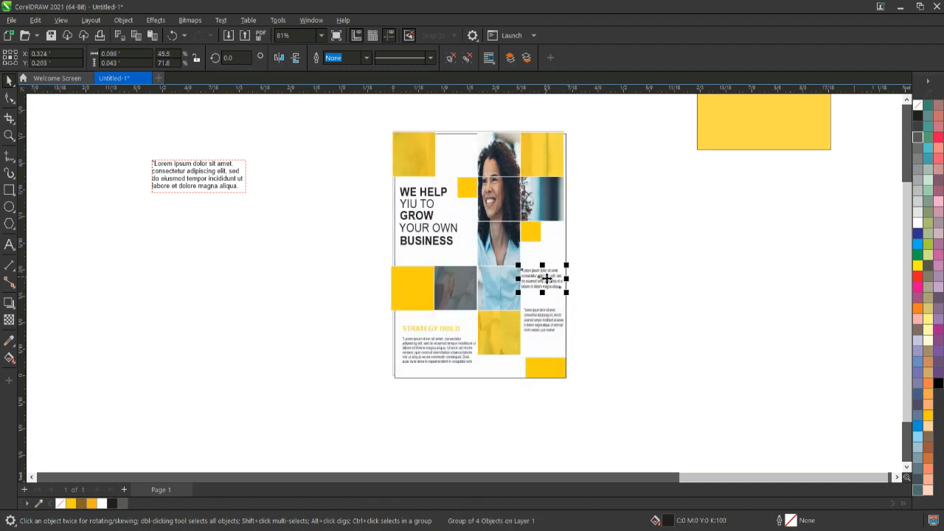
pyautogui.click(694, 339)
# - Duplicate the off-page Lorem Ipsum paragraph onto the page near the headline and convert the copy to curves
pyautogui.click(209, 179)
pyautogui.hotkey('ctrl', 'd')
pyautogui.moveTo(215, 177); pyautogui.dragTo(469, 229)
pyautogui.hotkey('ctrl', 'q')
pyautogui.scroll(2, 469, 230)
pyautogui.click(470, 230)
# - Scale down the "Lorem ipsum dolor sit" line, rotate it vertically and set it along the left edge of the woman's photo
pyautogui.moveTo(555, 251); pyautogui.dragTo(480, 177)
pyautogui.click(477, 274)
pyautogui.click(475, 274)
pyautogui.moveTo(480, 305); pyautogui.dragTo(478, 248)
pyautogui.moveTo(473, 214); pyautogui.dragTo(483, 253)
pyautogui.click(483, 252)
pyautogui.click(206, 300)
pyautogui.scroll(-4, 606, 407)
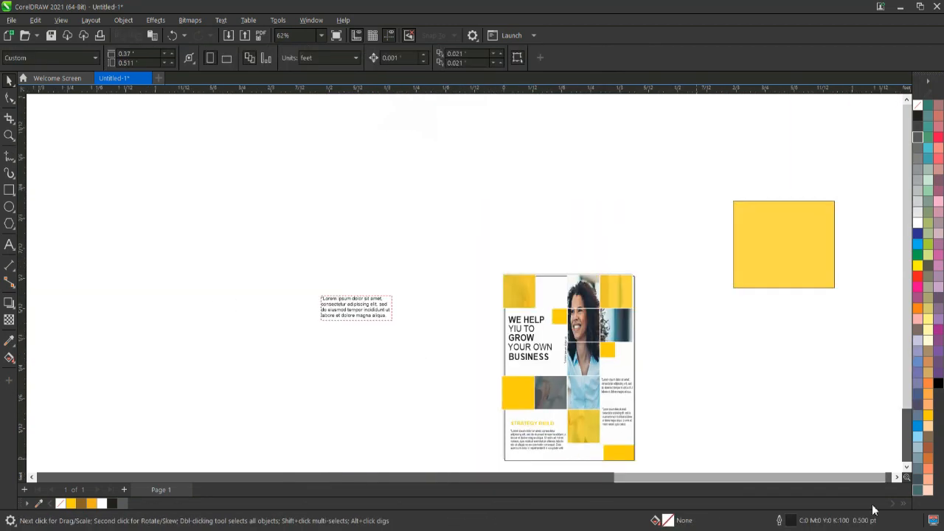
pyautogui.click(908, 466)
pyautogui.scroll(1, 563, 286)
pyautogui.click(562, 277)
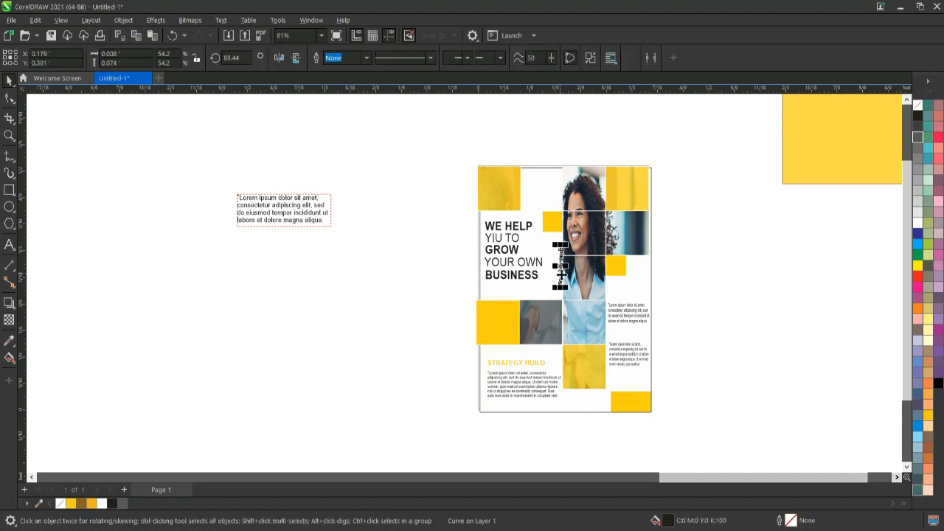
pyautogui.moveTo(562, 276); pyautogui.dragTo(572, 259)
# - Move the STRATEGY BUILD heading up and add a "Lorem ipsum dolor sit" subheading beneath it in purple C40 M100 Y0 K0
pyautogui.moveTo(516, 384); pyautogui.dragTo(516, 357)
pyautogui.click(431, 395)
pyautogui.click(432, 389)
pyautogui.moveTo(445, 389); pyautogui.dragTo(650, 338)
pyautogui.scroll(3, 422, 385)
pyautogui.click(650, 339)
pyautogui.click(938, 330)
pyautogui.click(671, 341)
pyautogui.click(671, 341)
pyautogui.moveTo(694, 353); pyautogui.dragTo(712, 353)
# - Duplicate the purple subheading and place a copy above each of the two paragraphs in the right column
pyautogui.scroll(-2, 712, 355)
pyautogui.click(897, 477)
pyautogui.hotkey('ctrl', 'd')
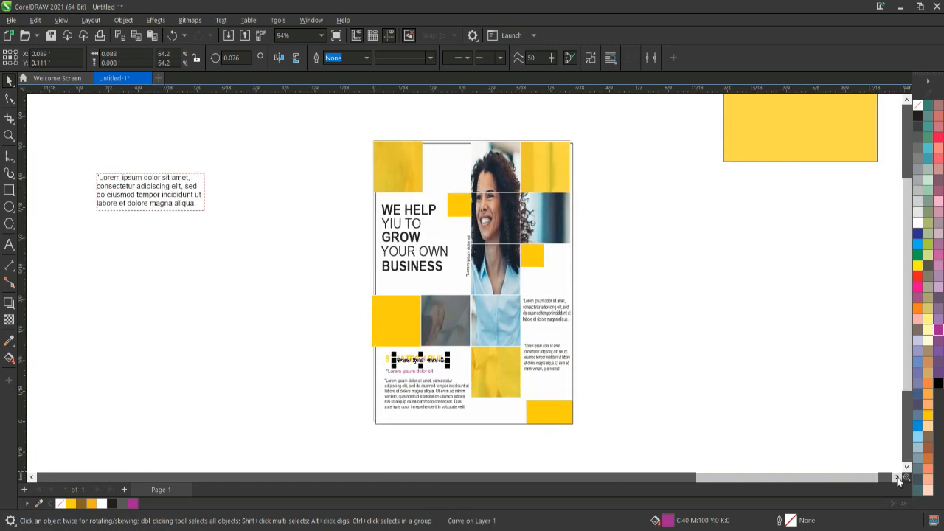
pyautogui.moveTo(433, 352); pyautogui.dragTo(546, 298)
pyautogui.click(415, 362)
pyautogui.moveTo(419, 361); pyautogui.dragTo(544, 341)
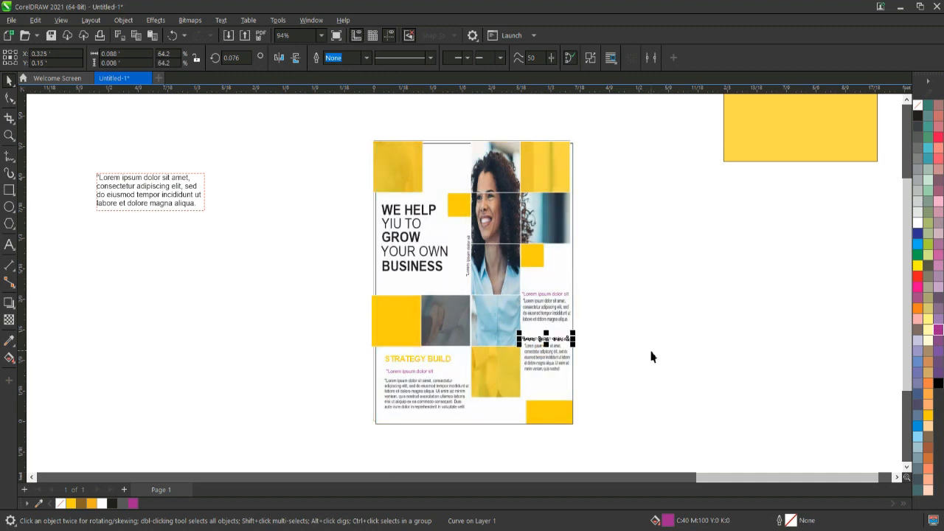
pyautogui.click(544, 296)
pyautogui.click(326, 456)
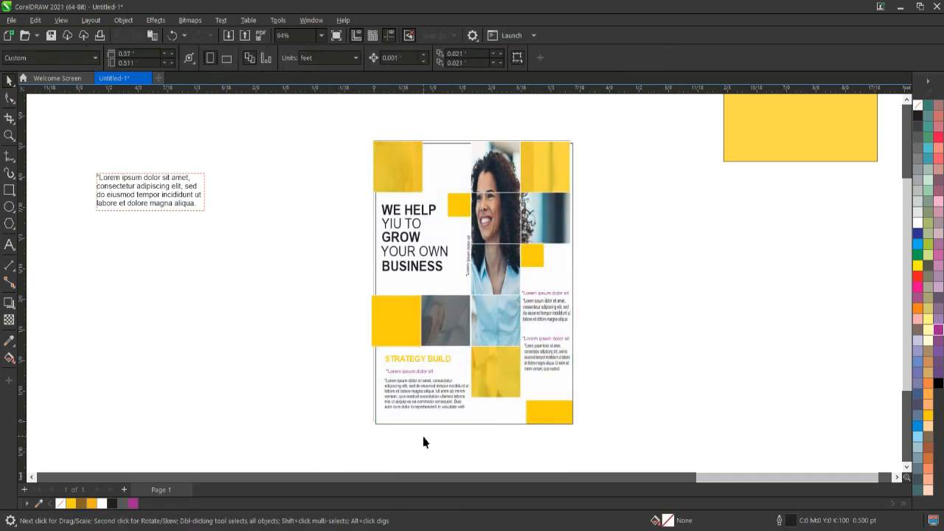
# - Duplicate the off-page paragraph, shorten its frame to the line "Lorem ipsum dolor sit amet," and fit it at the bottom of the page below the main paragraph
pyautogui.scroll(-5, 350, 422)
pyautogui.scroll(4, 350, 425)
pyautogui.click(202, 231)
pyautogui.hotkey('ctrl', 'd')
pyautogui.moveTo(192, 215); pyautogui.dragTo(232, 314)
pyautogui.moveTo(226, 330); pyautogui.dragTo(421, 418)
pyautogui.scroll(3, 421, 418)
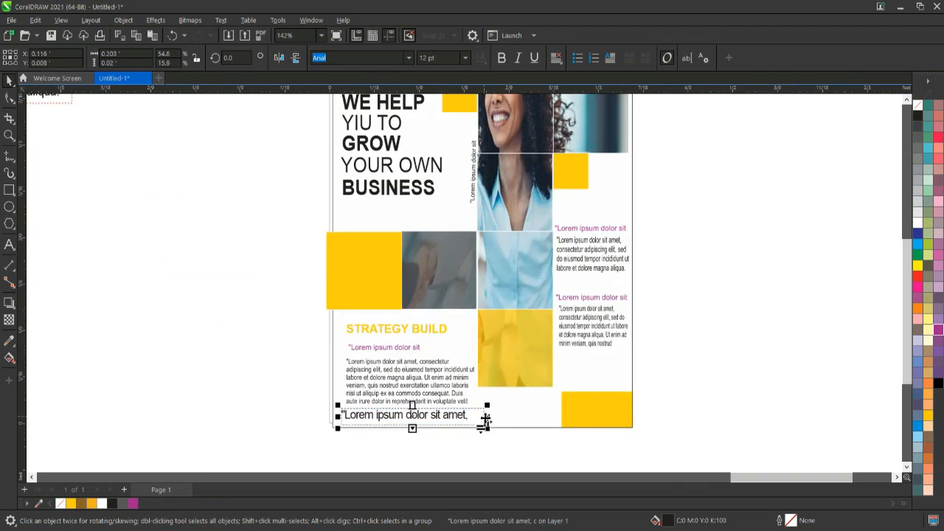
pyautogui.moveTo(466, 425); pyautogui.dragTo(406, 422)
pyautogui.click(696, 359)
# - Add artistic text beside the page reading "LOREM IPSUM", "DOLOR", "SIT" and "AMET" on four separate lines
pyautogui.scroll(-5, 695, 360)
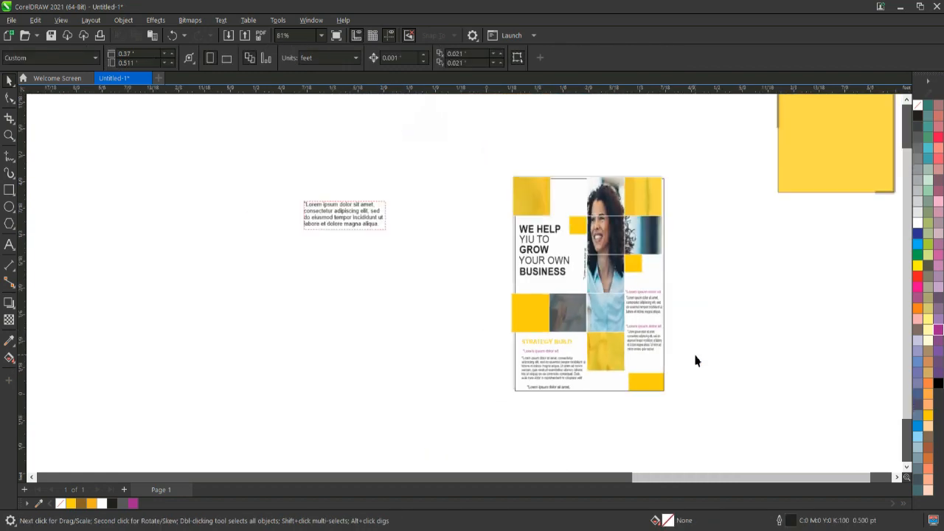
pyautogui.scroll(4, 331, 214)
pyautogui.click(7, 246)
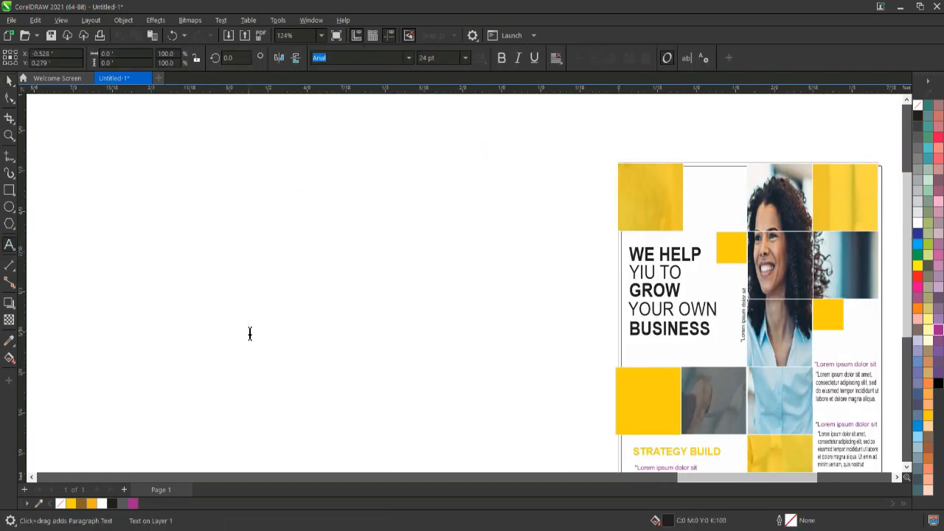
pyautogui.click(250, 330)
pyautogui.write('LOREM IP')
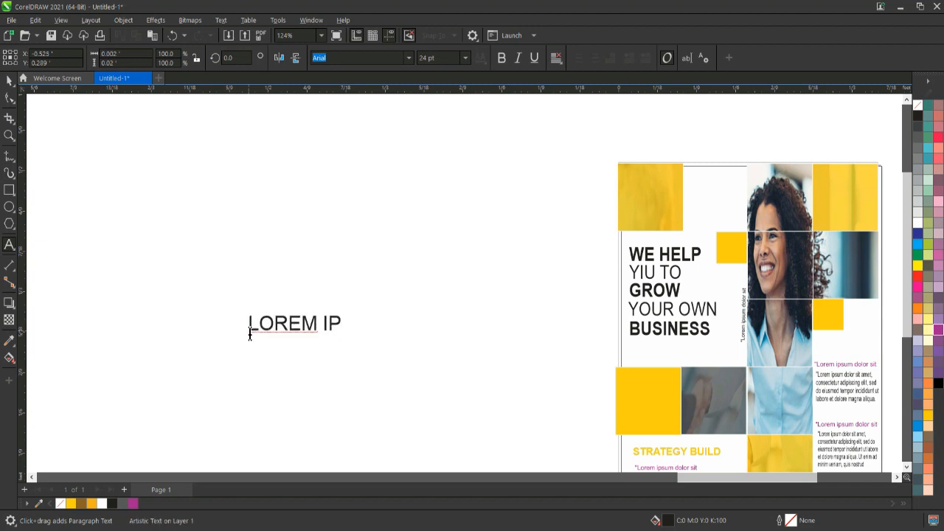
pyautogui.write('SUM ')
pyautogui.write('DOLOR')
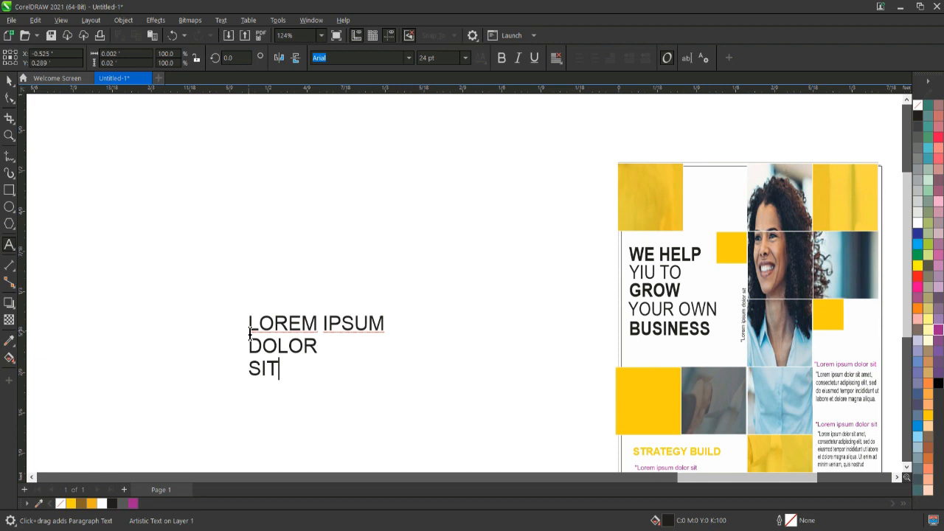
pyautogui.write('AMET')
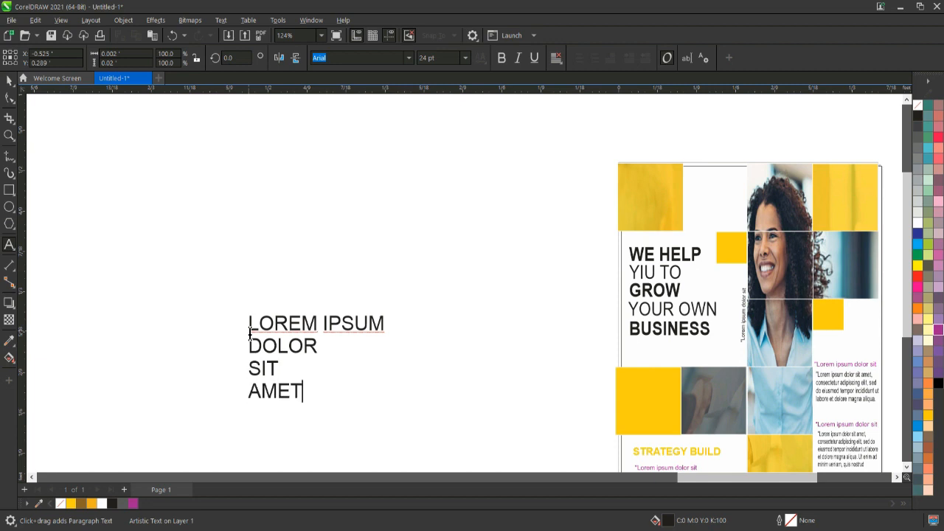
pyautogui.hotkey('ctrl', 'space')
# - Break the four-line text apart, scale it into the white area at the page's top and set SIT beside DOLOR
pyautogui.scroll(-1, 316, 299)
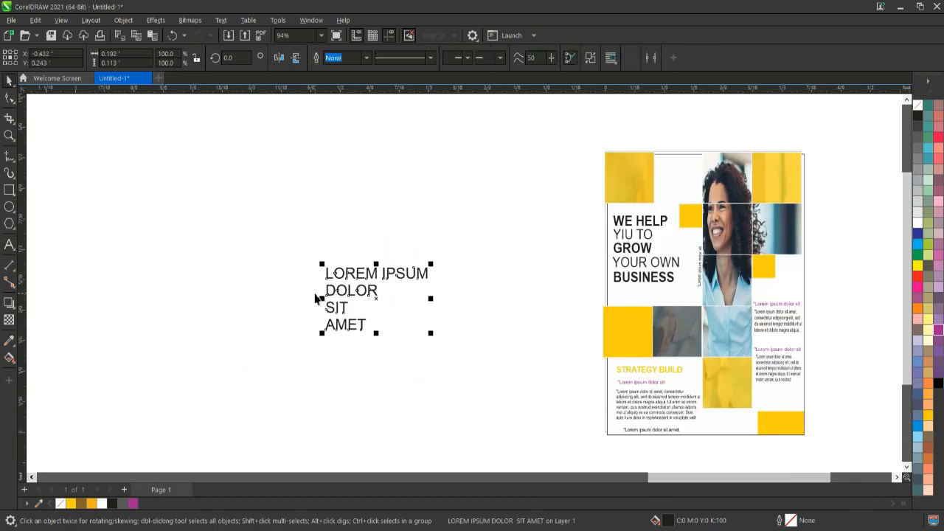
pyautogui.hotkey('ctrl', 'k')
pyautogui.moveTo(289, 240); pyautogui.dragTo(449, 362)
pyautogui.click(265, 209)
pyautogui.moveTo(265, 210); pyautogui.dragTo(443, 402)
pyautogui.moveTo(431, 333); pyautogui.dragTo(686, 179)
pyautogui.click(587, 186)
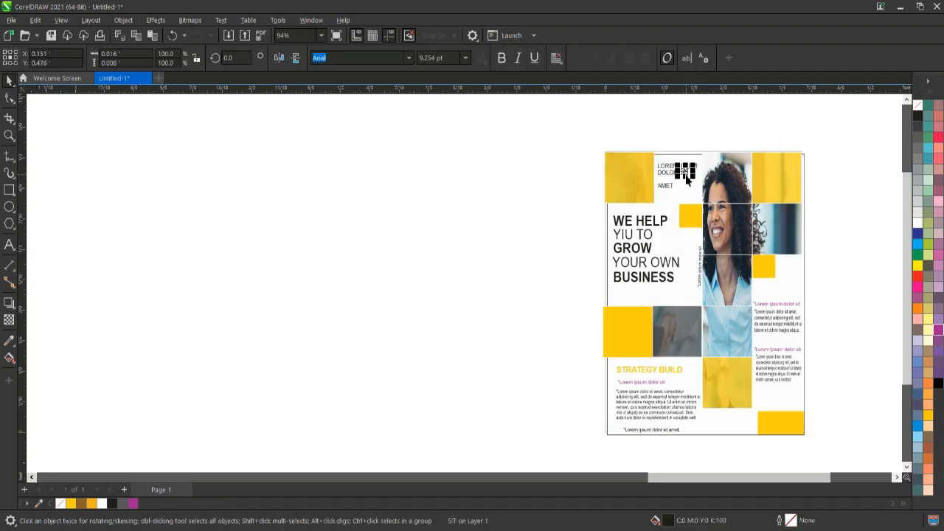
# - Move AMET up beneath DOLOR SIT and fill all four text pieces with yellow C0 M18 Y96 K0
pyautogui.scroll(5, 686, 178)
pyautogui.scroll(-5, 686, 178)
pyautogui.click(646, 198)
pyautogui.moveTo(645, 198); pyautogui.dragTo(643, 187)
pyautogui.moveTo(614, 125); pyautogui.dragTo(700, 217)
pyautogui.click(71, 503)
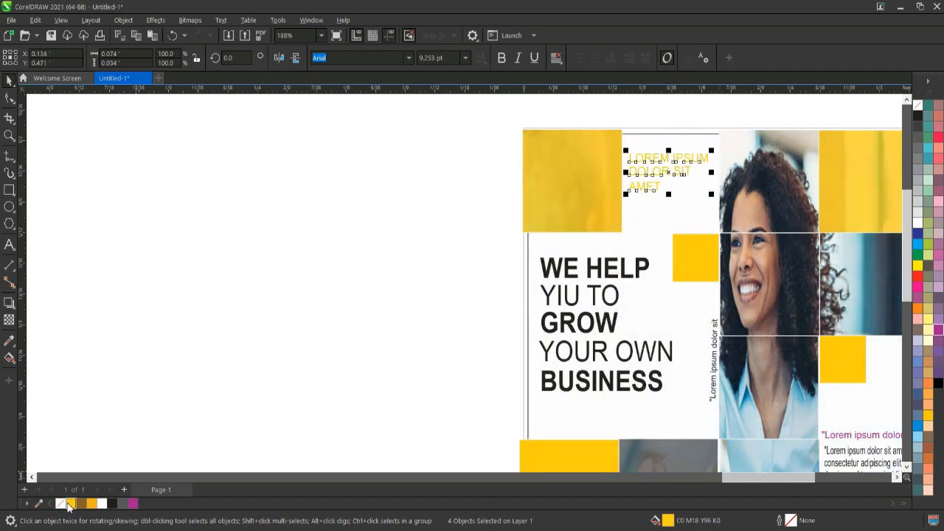
pyautogui.scroll(-3, 668, 406)
pyautogui.moveTo(668, 312)
pyautogui.mouseDown()
pyautogui.moveTo(660, 304)
pyautogui.moveTo(670, 315)
pyautogui.mouseUp()
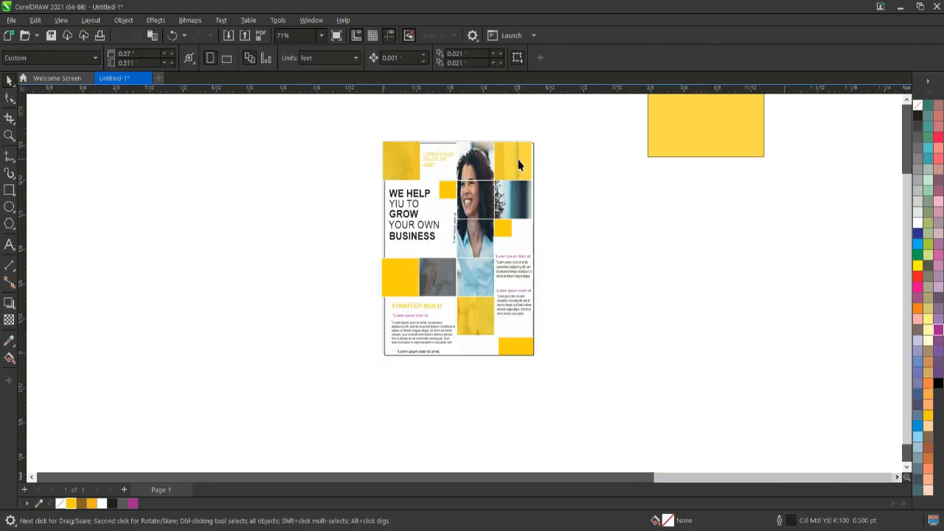
# - Select all the photo and yellow mosaic squares together and PowerClip them inside the page-sized background rectangle
pyautogui.click(515, 161)
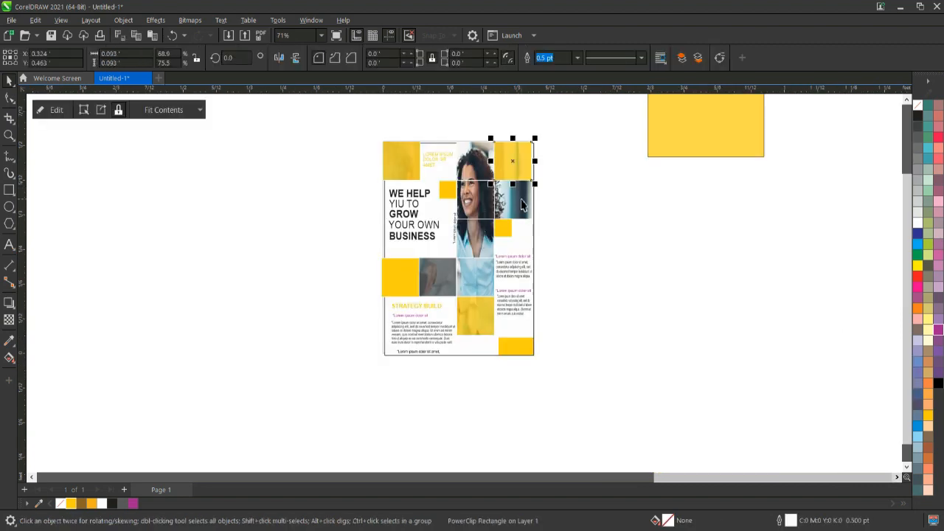
pyautogui.keyDown('shift'); pyautogui.click(513, 196); pyautogui.keyUp('shift')
pyautogui.keyDown('shift'); pyautogui.click(487, 164); pyautogui.keyUp('shift')
pyautogui.keyDown('shift'); pyautogui.click(486, 290); pyautogui.keyUp('shift')
pyautogui.keyDown('shift'); pyautogui.click(481, 319); pyautogui.keyUp('shift')
pyautogui.keyDown('shift'); pyautogui.click(439, 288); pyautogui.keyUp('shift')
pyautogui.keyDown('shift'); pyautogui.click(412, 287); pyautogui.keyUp('shift')
pyautogui.keyDown('shift'); pyautogui.click(402, 171); pyautogui.keyUp('shift')
pyautogui.keyDown('shift'); pyautogui.click(450, 193); pyautogui.keyUp('shift')
pyautogui.keyDown('shift'); pyautogui.click(504, 232); pyautogui.keyUp('shift')
pyautogui.rightClick(483, 211)
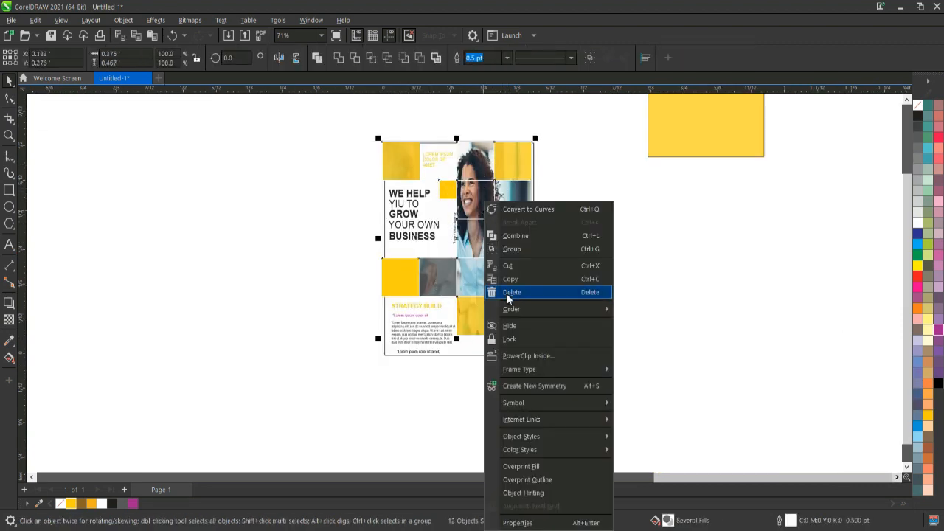
pyautogui.click(516, 359)
pyautogui.scroll(3, 450, 233)
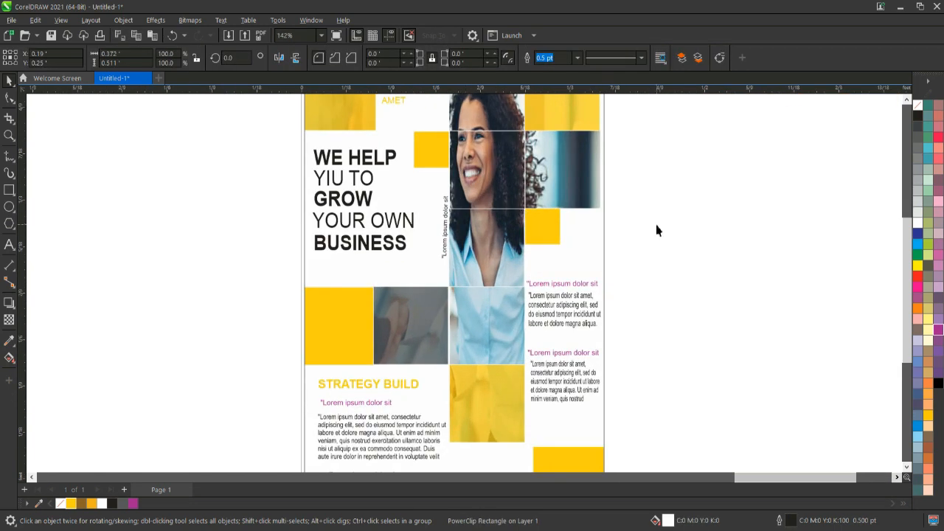
# - Delete the spare yellow rectangle lying outside the page
pyautogui.scroll(-3, 656, 228)
pyautogui.click(784, 152)
pyautogui.press('Delete')
# - Zoom to the finished flyer and examine it in full-screen preview
pyautogui.click(625, 233)
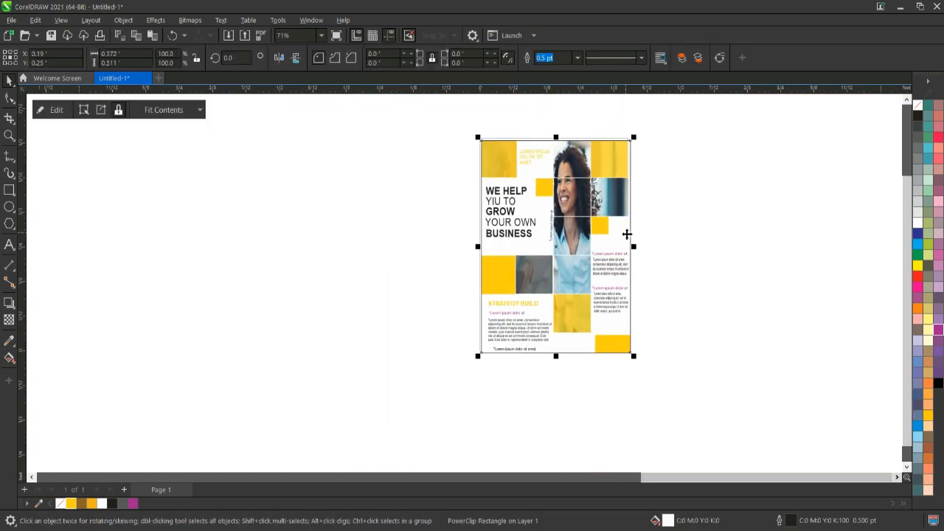
pyautogui.hotkey('shift', 'F2')
pyautogui.click(626, 234)
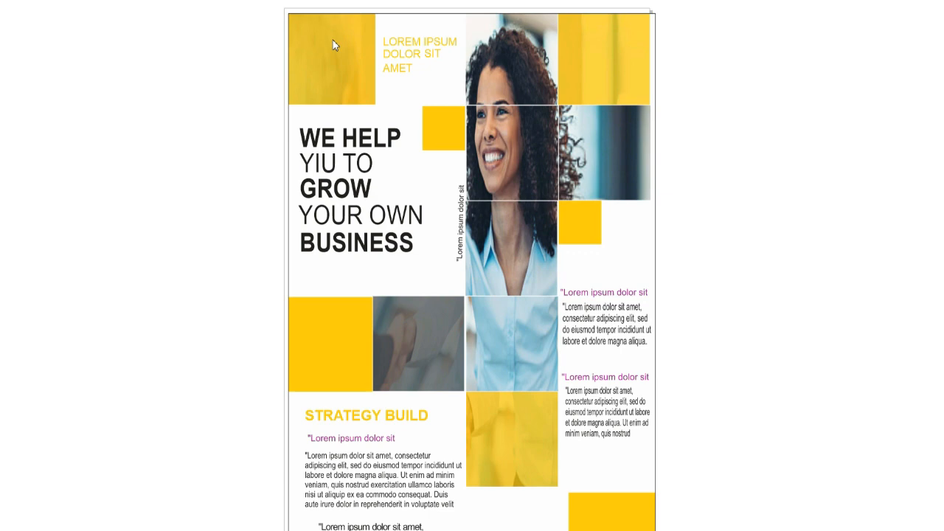